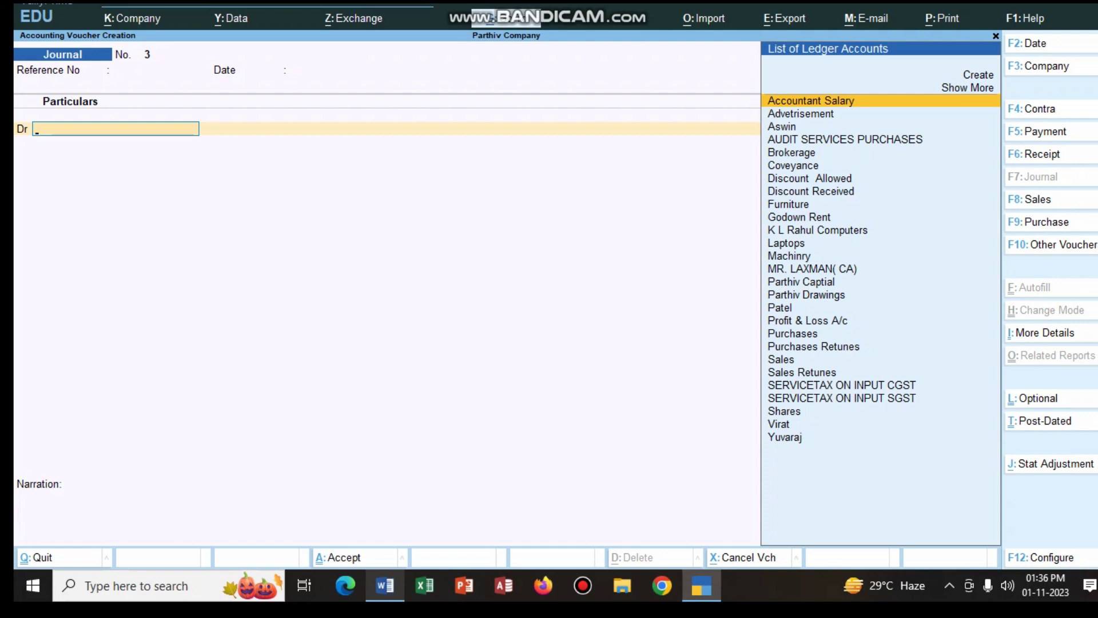
# Debit the Advetrisement ledger with 9000 in the journal voucher, using the goods value given in item 20 of the Word list
pyautogui.press('Down')
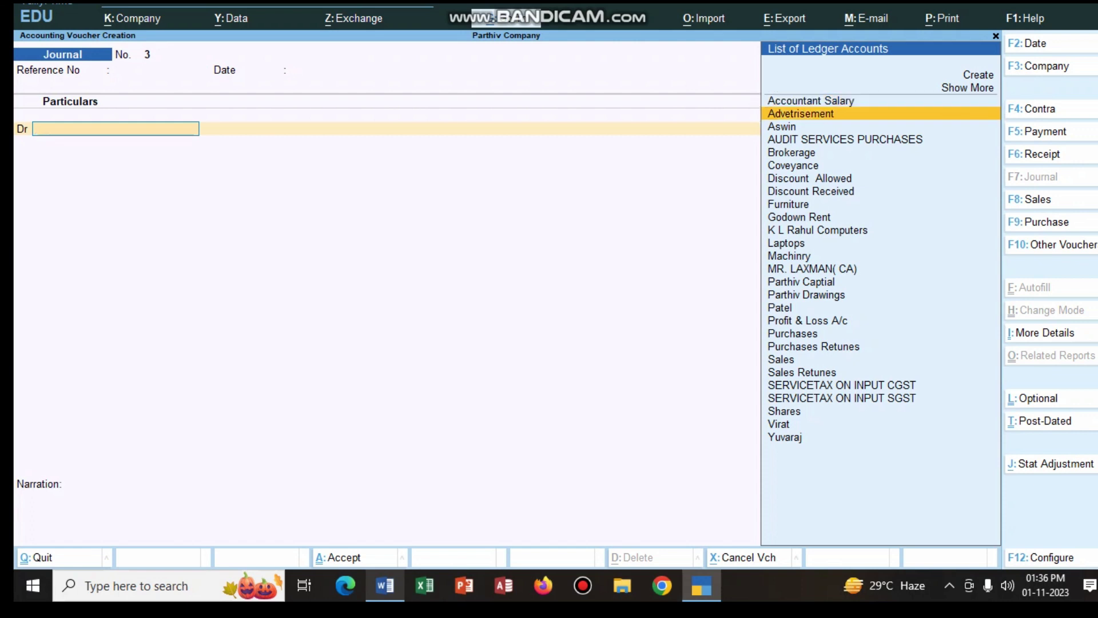
pyautogui.press('Return')
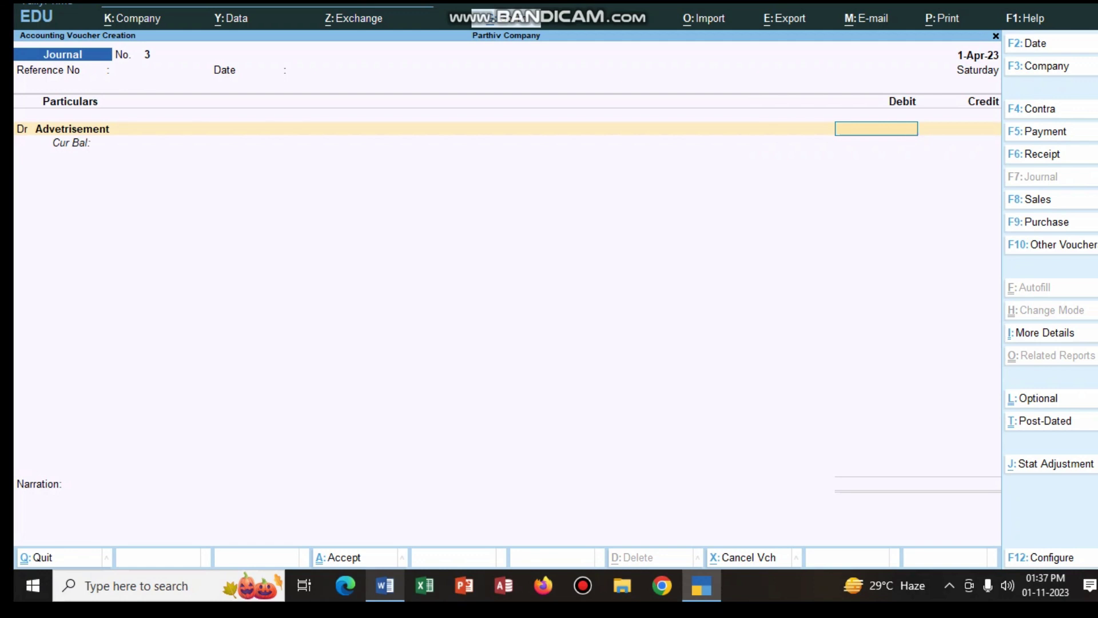
pyautogui.hotkey('alt', 'Tab')
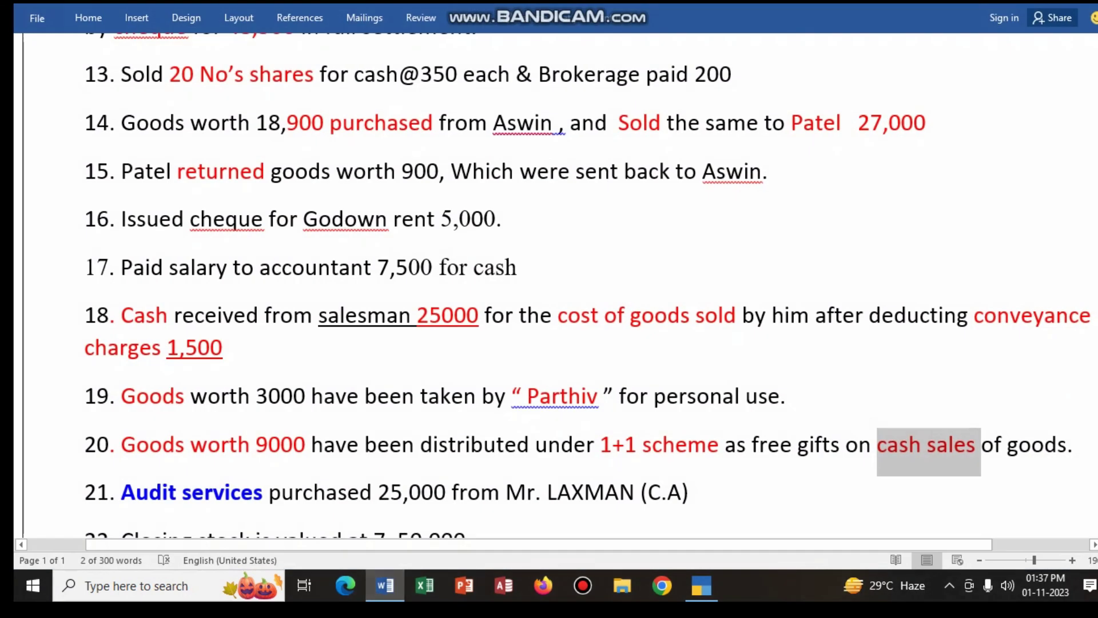
pyautogui.moveTo(257, 445); pyautogui.dragTo(305, 445)
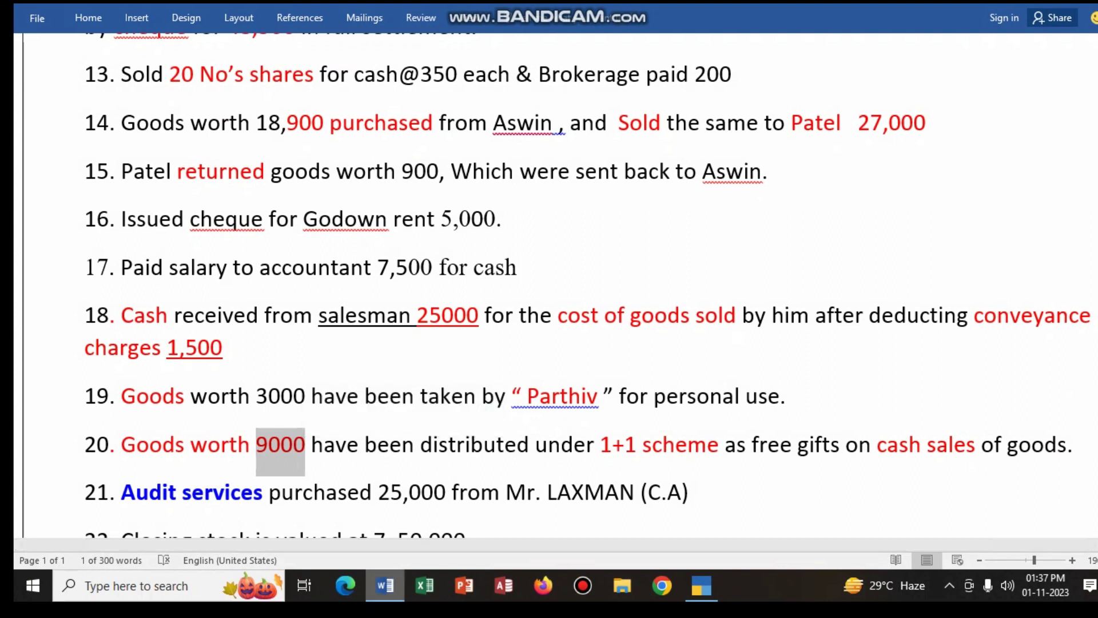
pyautogui.hotkey('alt', 'Tab')
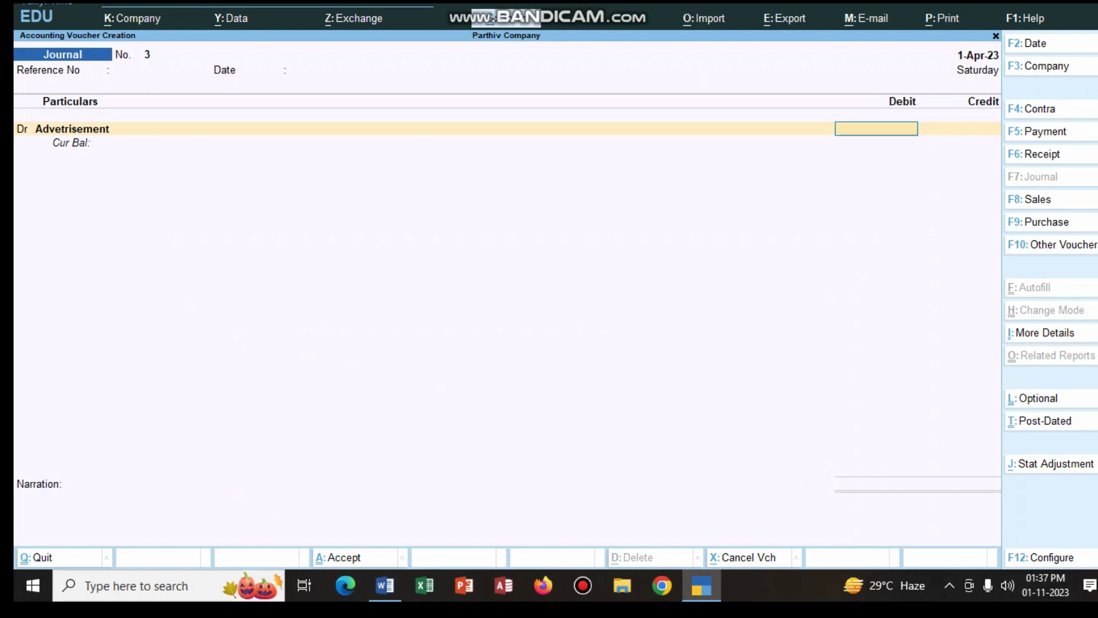
pyautogui.write('9000')
pyautogui.press('Return')
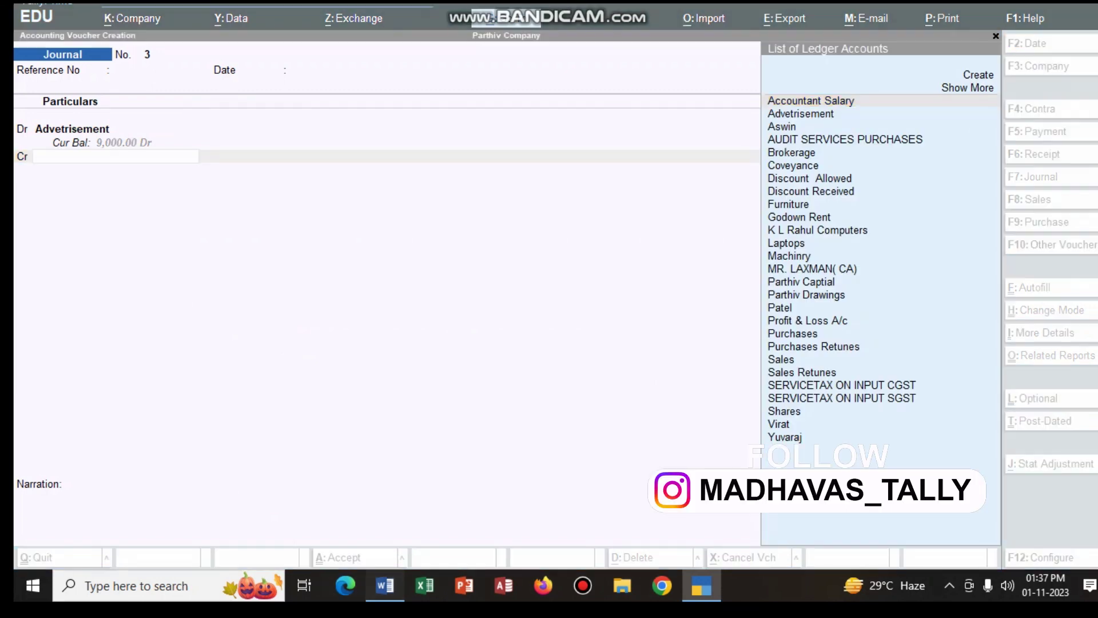
# Recheck item 20 in the Word list and credit the Purchases ledger with 9,000.00 in the journal voucher
pyautogui.hotkey('alt', 'Tab')
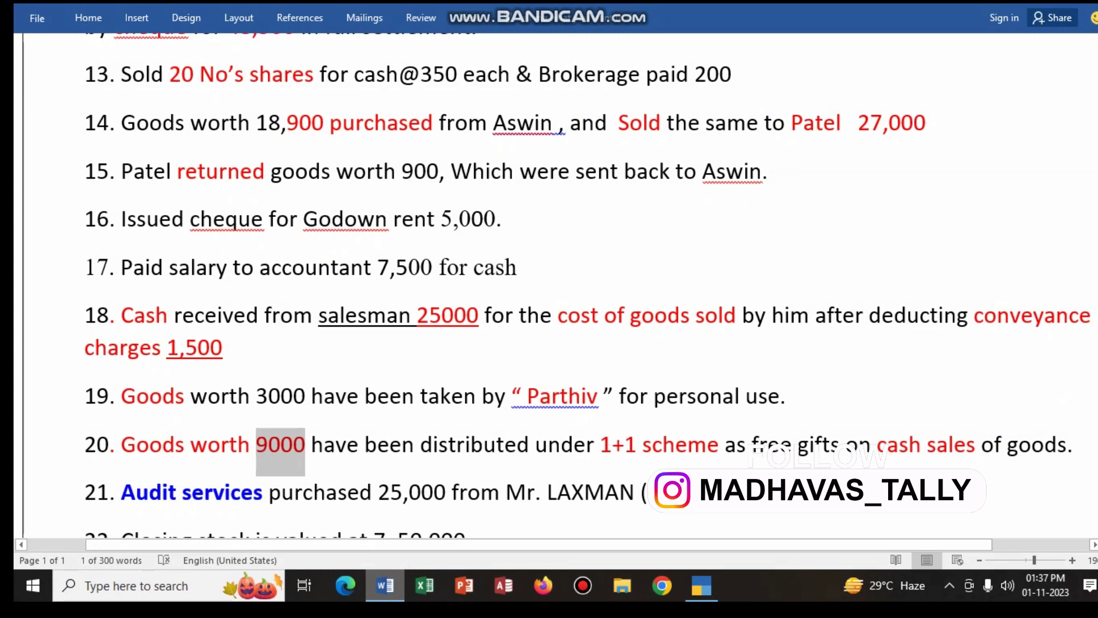
pyautogui.hotkey('alt', 'Tab')
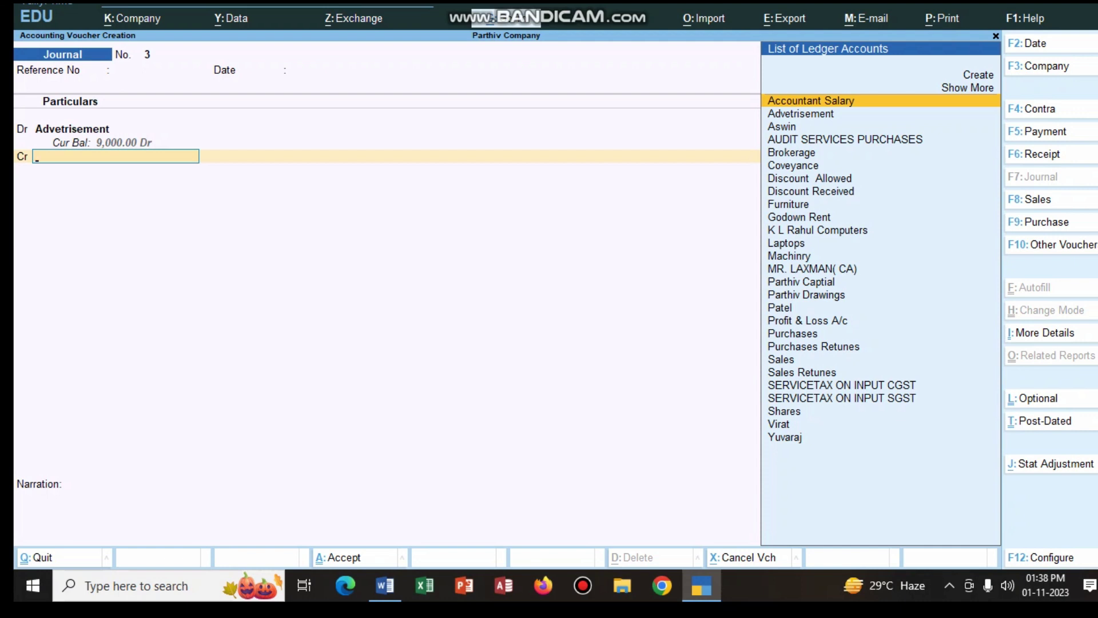
pyautogui.write('Pu')
pyautogui.press('Down')
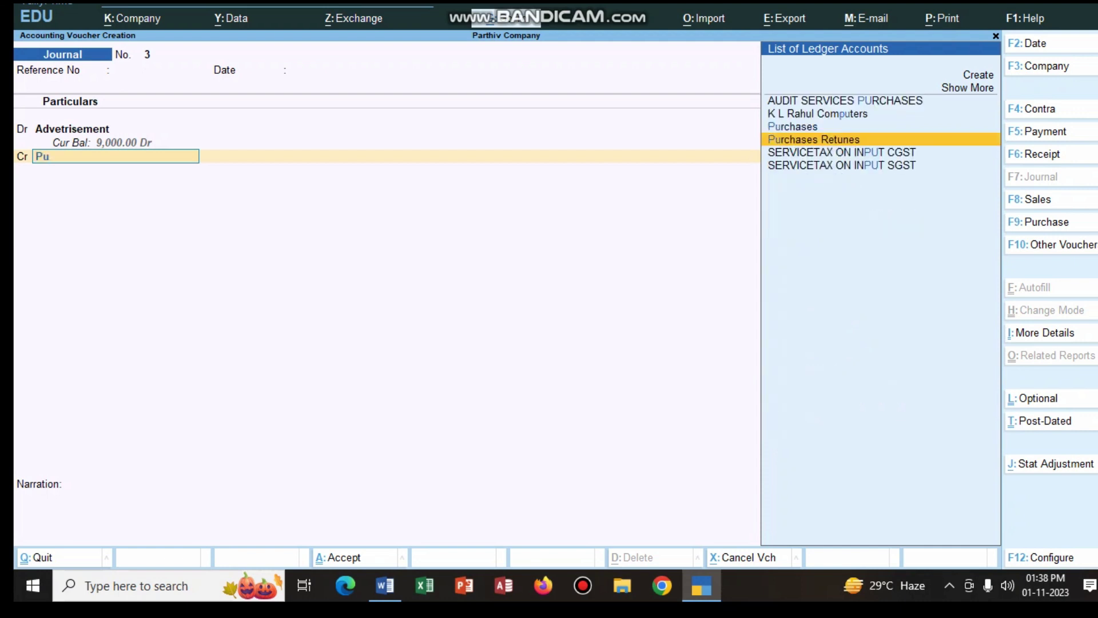
pyautogui.press('Up')
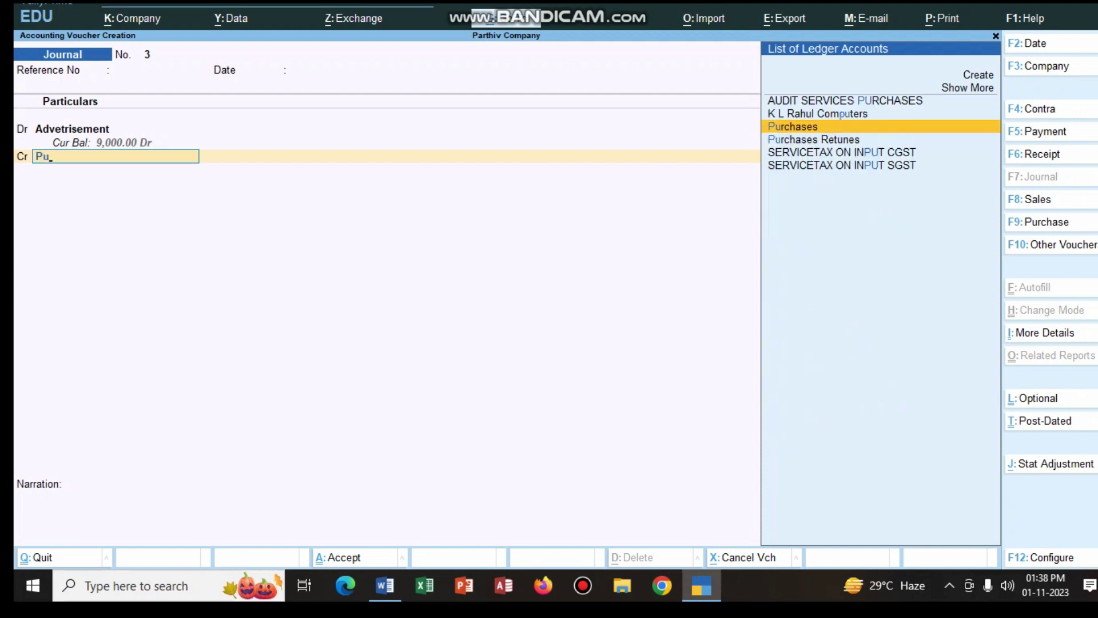
pyautogui.press('Return')
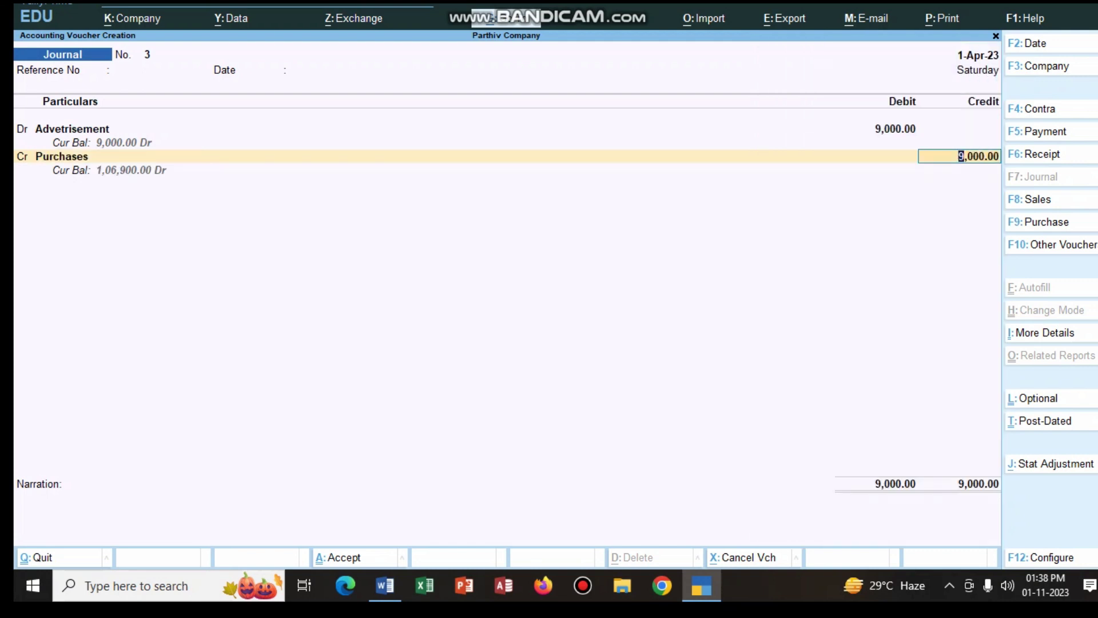
pyautogui.press('Return')
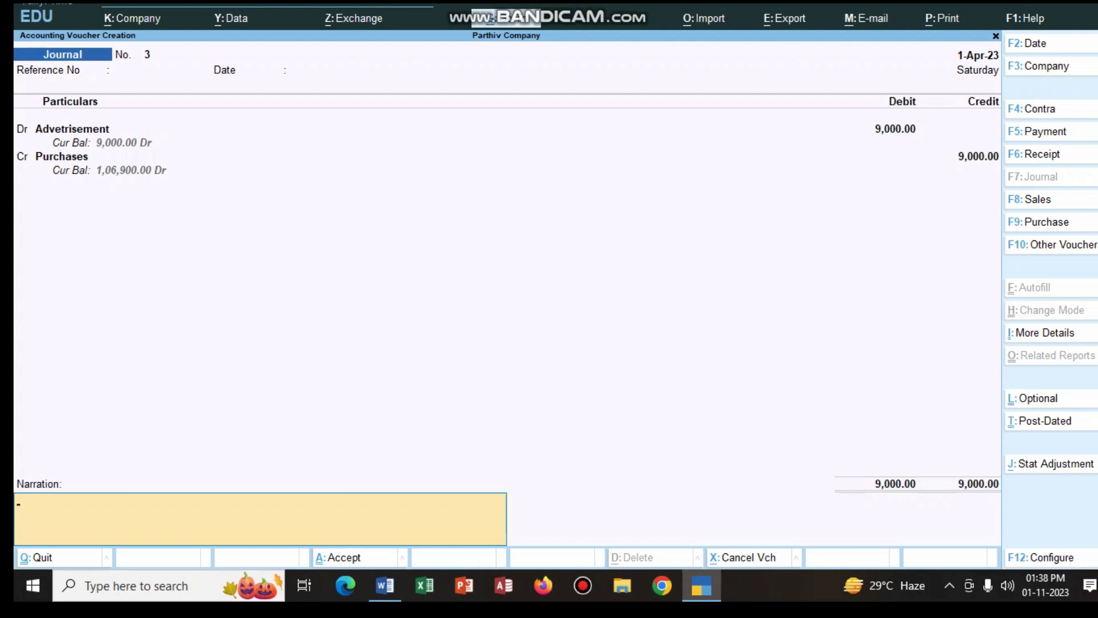
# Enter the narration "being goods sold for cash as a 1+1 offer" and save the journal voucher
pyautogui.write('being goods sold for cash')
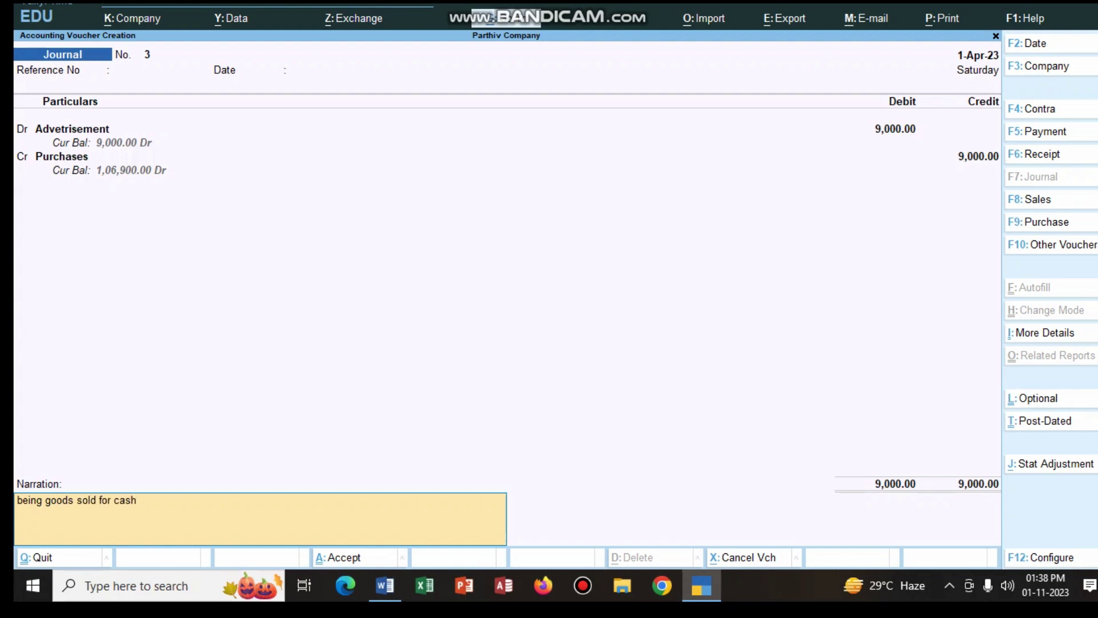
pyautogui.write(' as a free g')
pyautogui.press('BackSpace')
pyautogui.press('BackSpace')
pyautogui.press('BackSpace')
pyautogui.press('BackSpace')
pyautogui.press('BackSpace')
pyautogui.press('BackSpace')
pyautogui.write('a 1+1 offer')
pyautogui.press('Return')
pyautogui.press('Return')
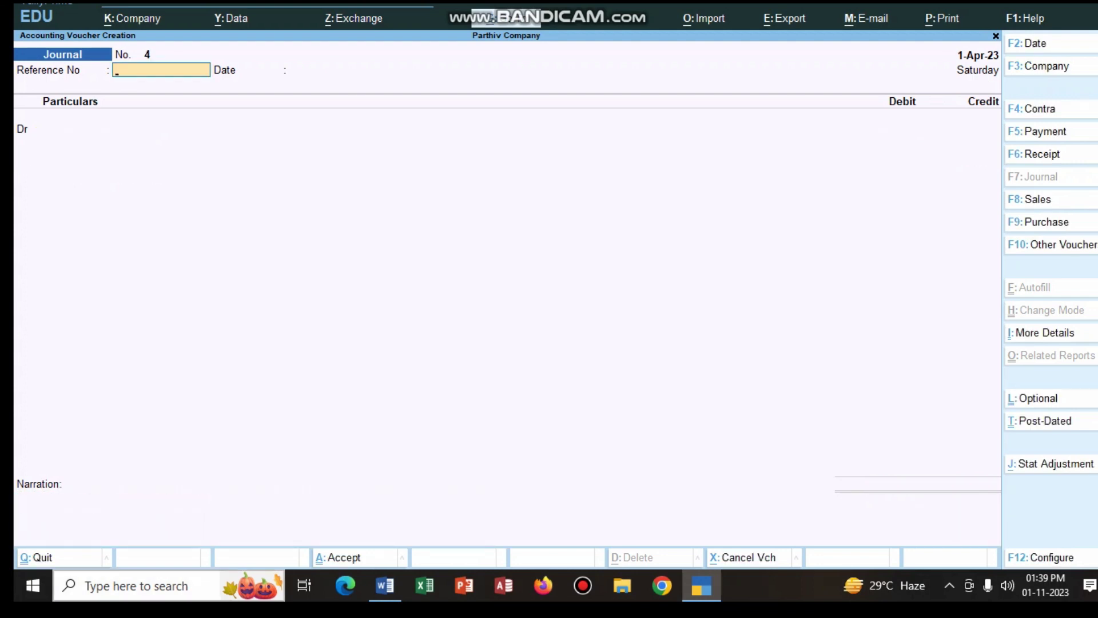
# Switch to the Word transaction list and colour the supplier wording at the end of item 21 red
pyautogui.click(385, 586)
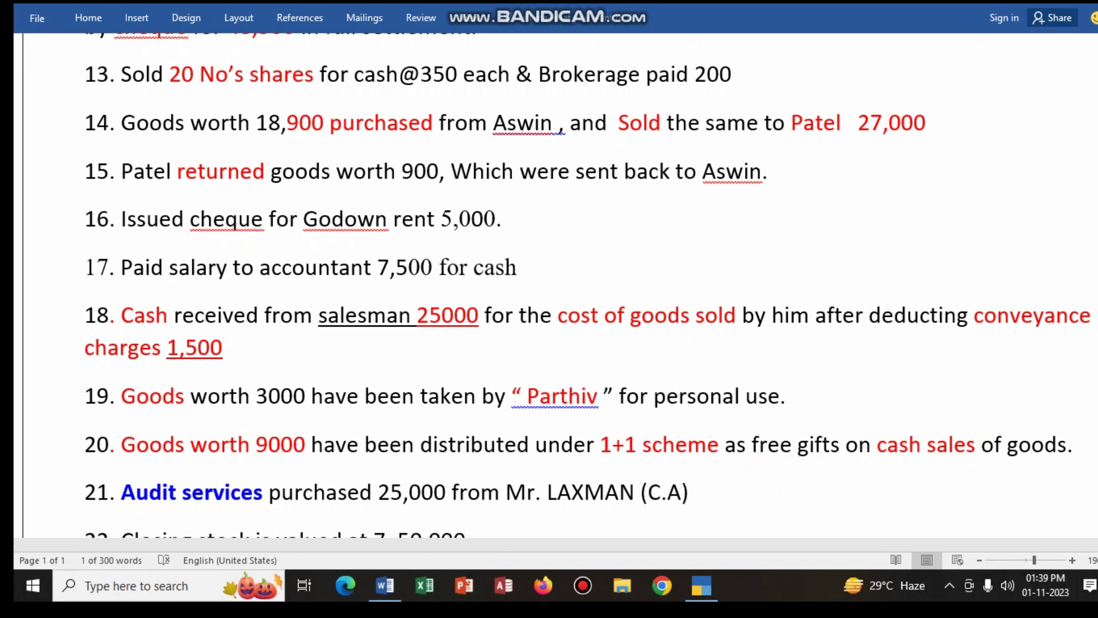
pyautogui.doubleClick(280, 445)
pyautogui.moveTo(502, 493); pyautogui.dragTo(701, 493)
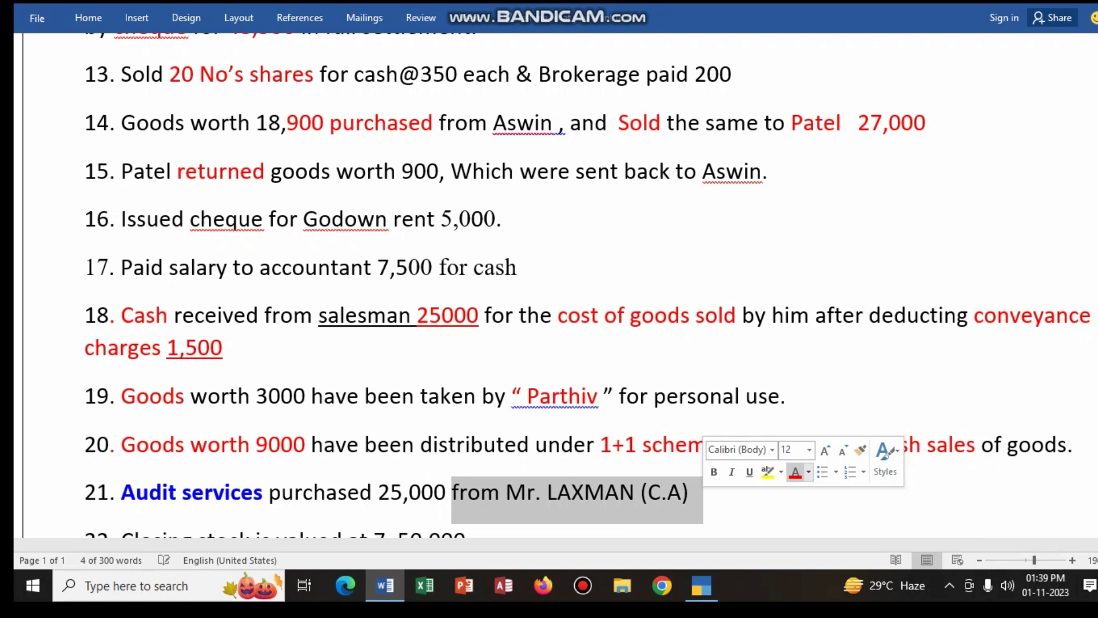
pyautogui.click(795, 472)
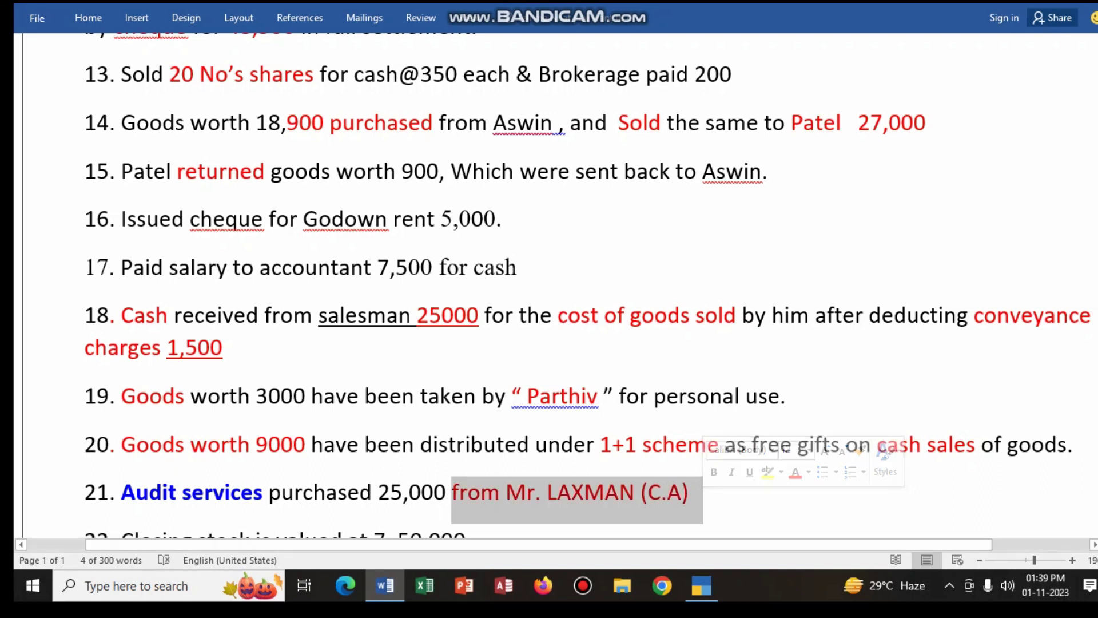
# Switch to TallyPrime, start a purchase voucher without an invoice number or date, and choose the chartered accountant's ledger as the party account
pyautogui.moveTo(385, 585)
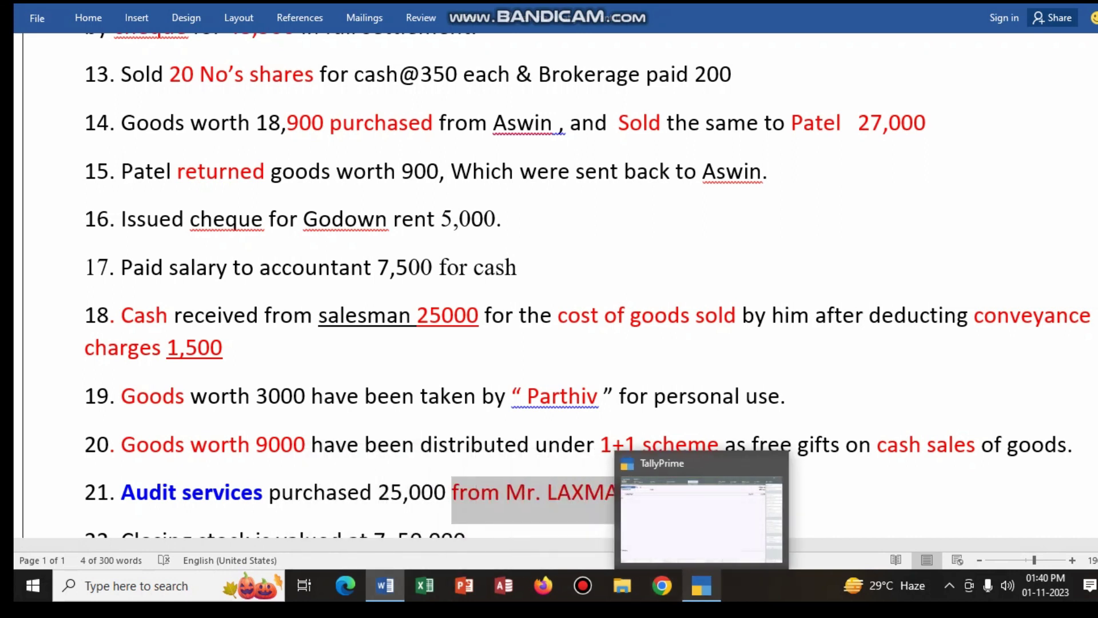
pyautogui.click(701, 585)
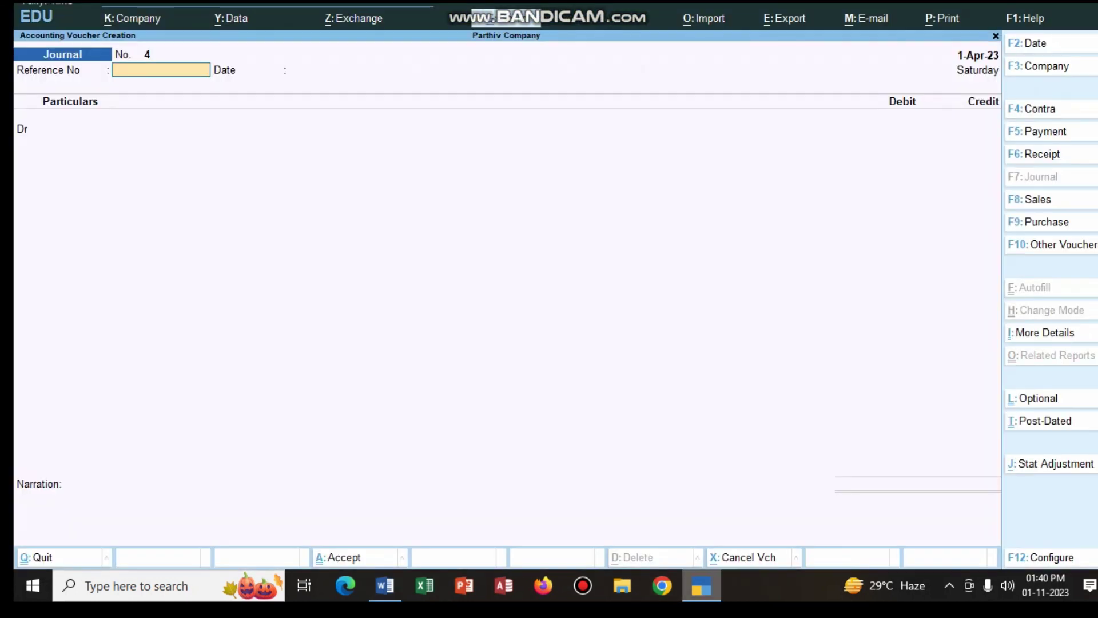
pyautogui.press('F9')
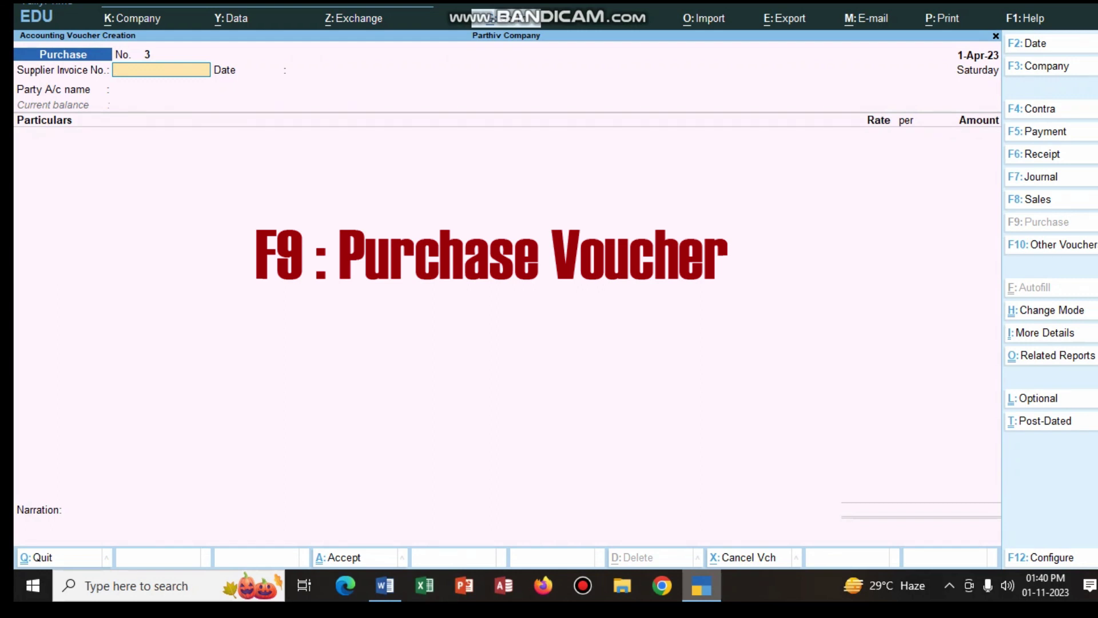
pyautogui.press('Return')
pyautogui.press('Return')
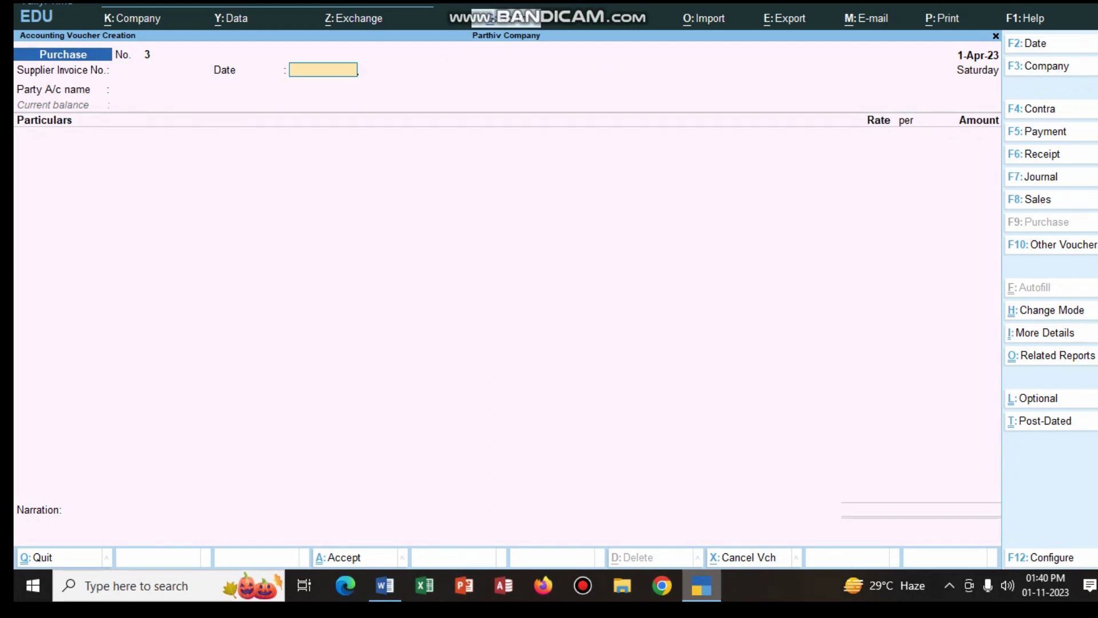
pyautogui.press('Down')
pyautogui.press('Down')
pyautogui.press('Down')
pyautogui.press('Down')
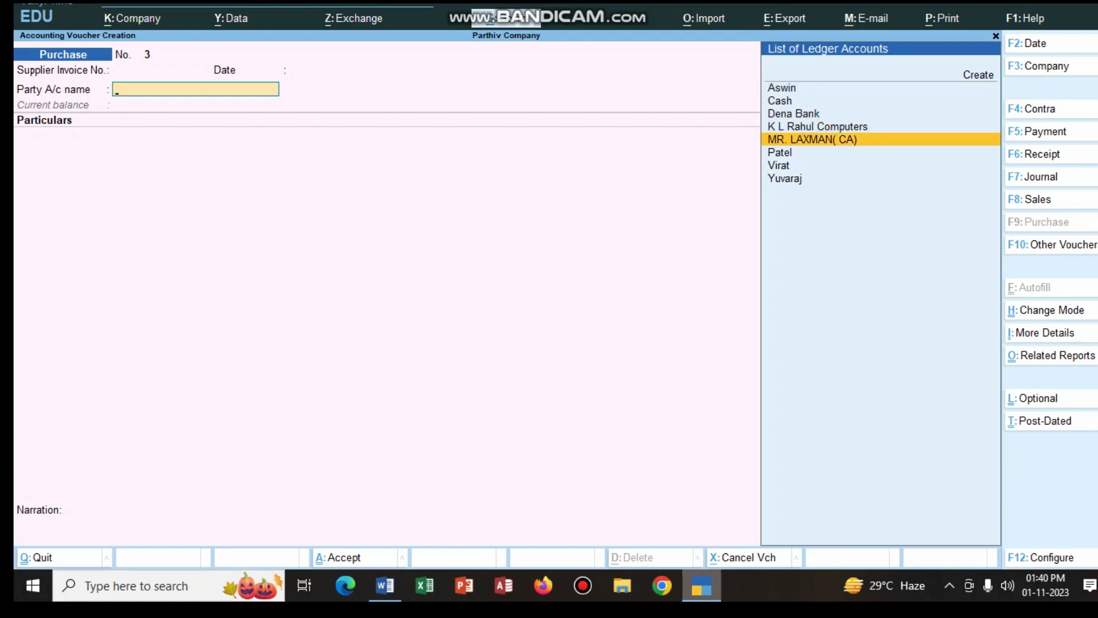
pyautogui.press('Return')
# Leave the receipt details blank and accept the supplier's party details with the Regular GST registration type
pyautogui.press('Return')
pyautogui.press('Return')
pyautogui.press('Return')
pyautogui.press('Return')
pyautogui.press('Return')
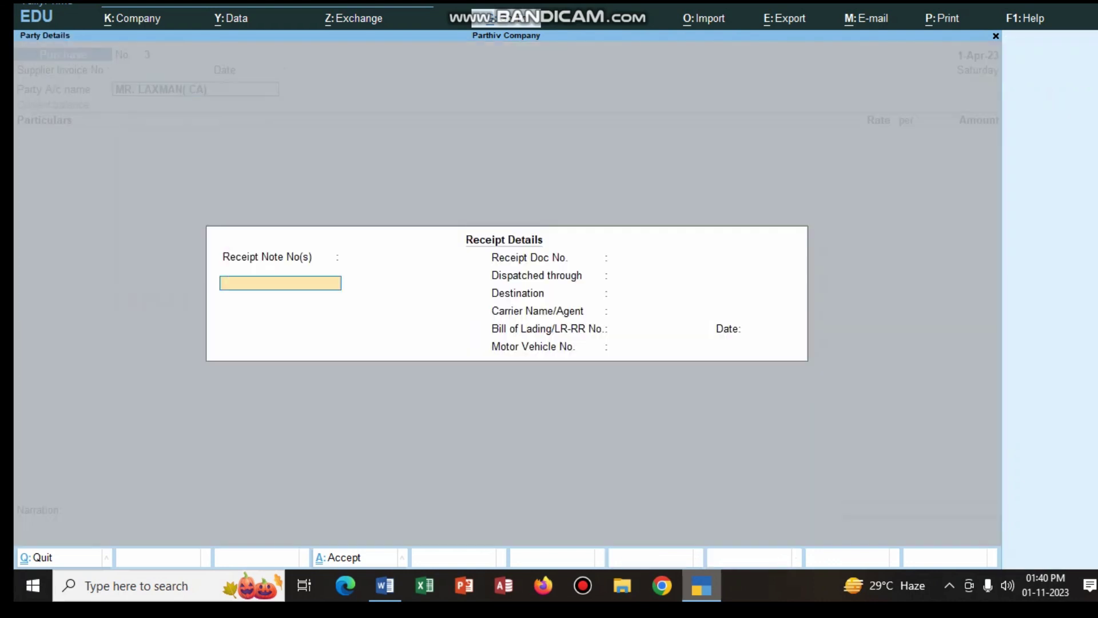
pyautogui.press('Return')
pyautogui.press('Return')
pyautogui.press('Return')
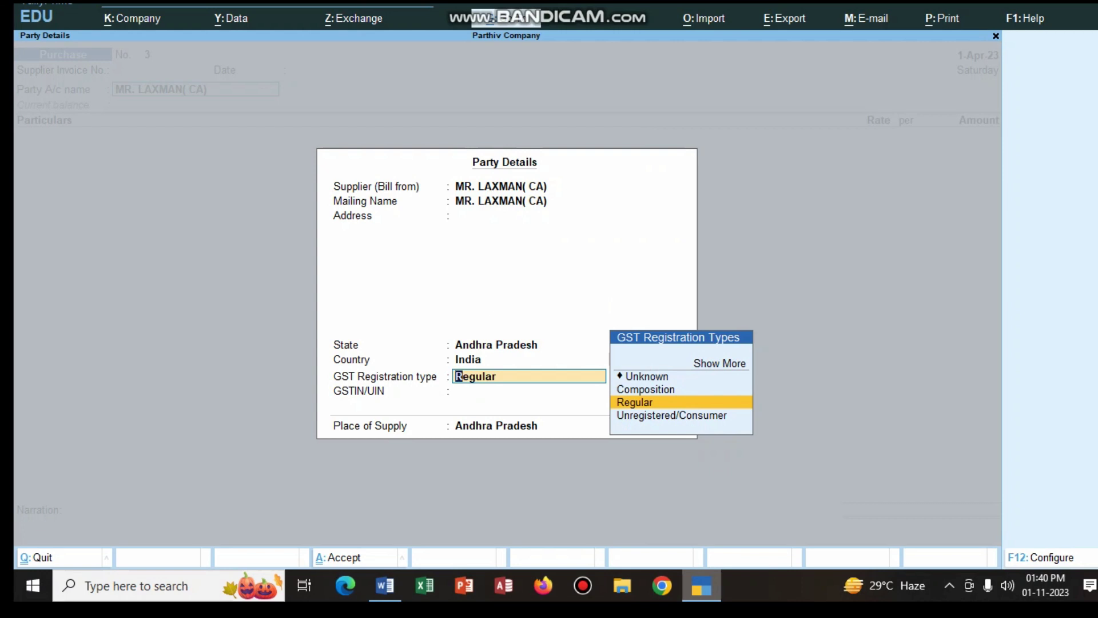
pyautogui.press('Return')
pyautogui.press('Return')
pyautogui.press('Return')
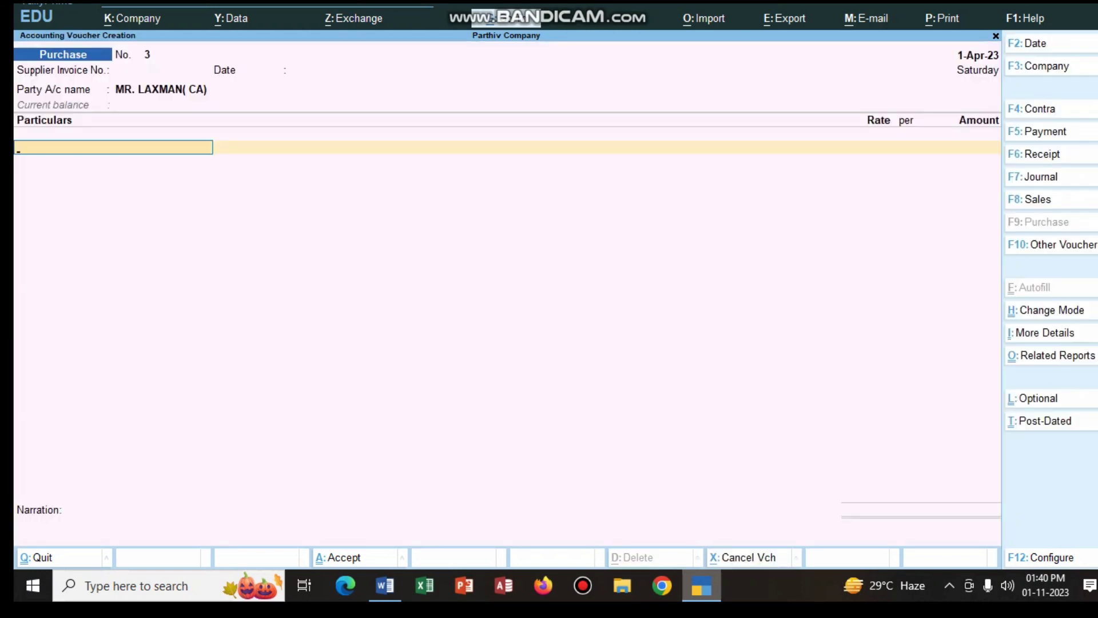
# Add the AUDIT SERVICES PURCHASES ledger with an amount of 25000, as given in item 21 of the Word list
pyautogui.write('A')
pyautogui.press('Down')
pyautogui.press('Down')
pyautogui.press('Down')
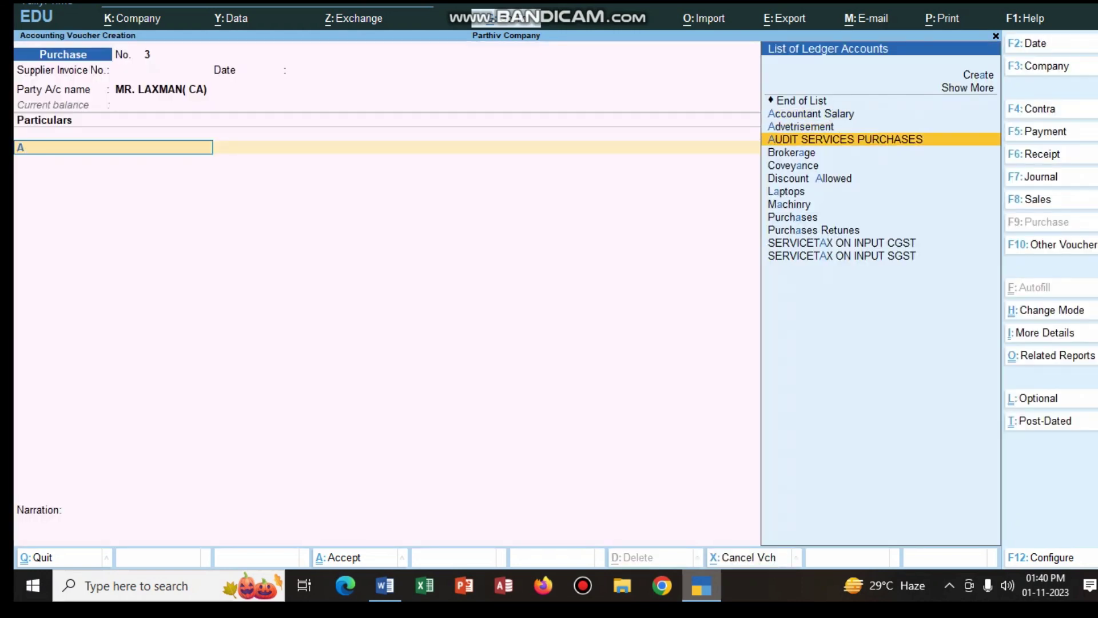
pyautogui.press('Return')
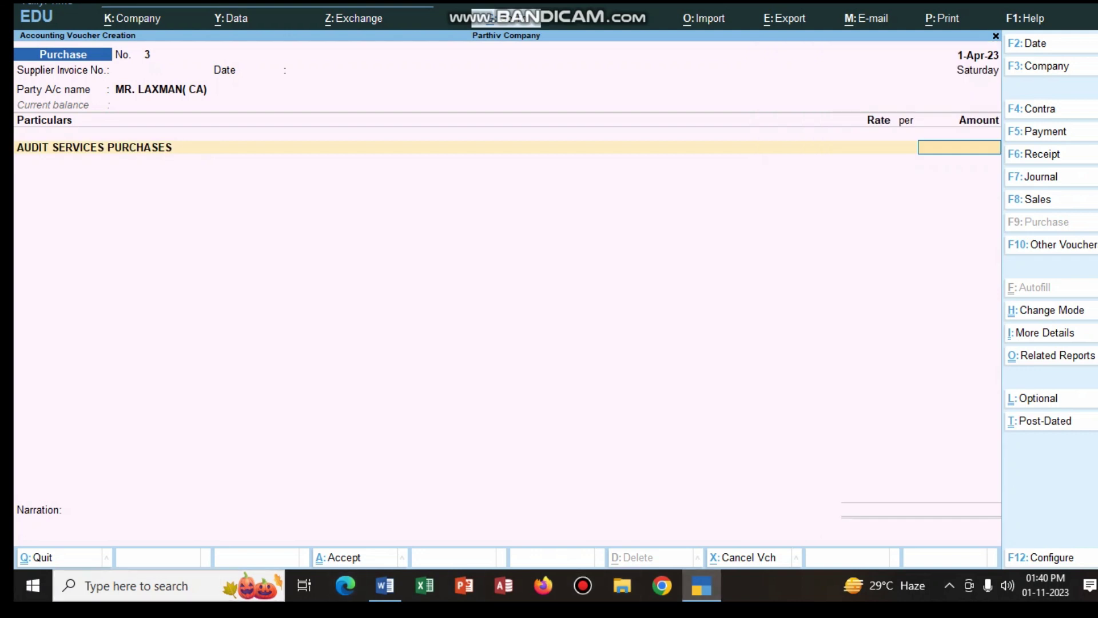
pyautogui.click(385, 585)
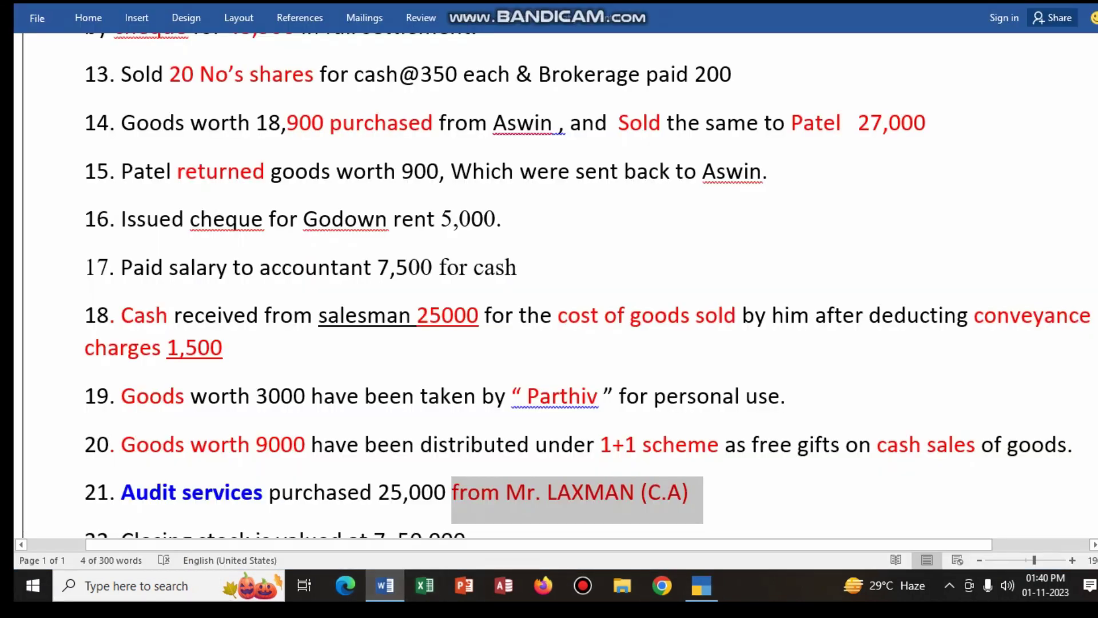
pyautogui.click(701, 585)
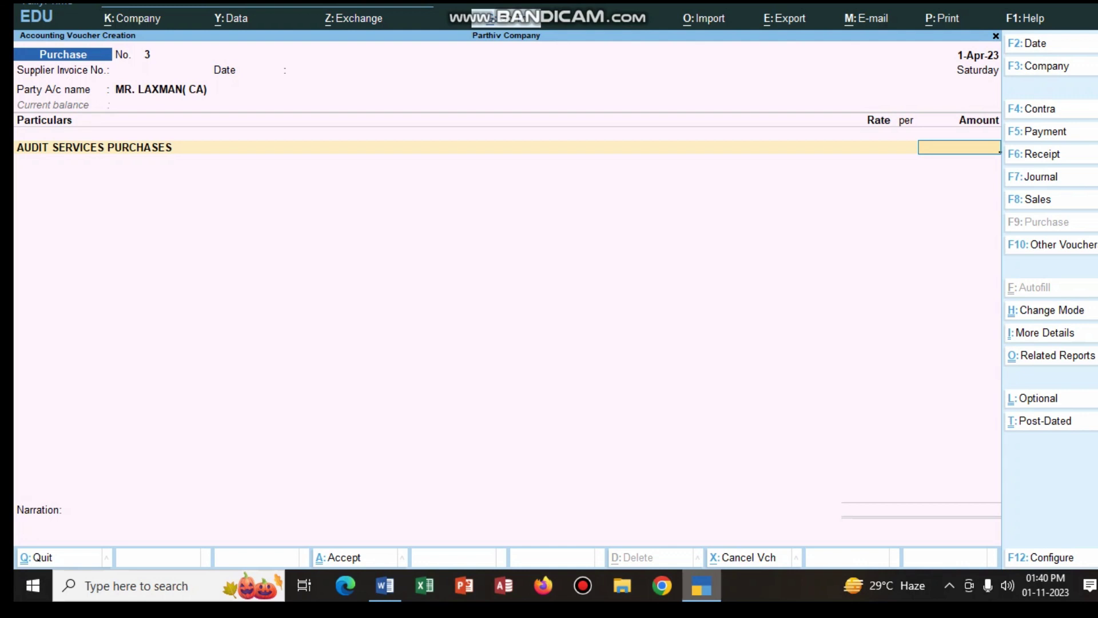
pyautogui.write('25000')
pyautogui.press('Return')
# Add the SERVICETAX ON INPUT CGST ledger to the purchase voucher and accept its calculated amount
pyautogui.write('Se')
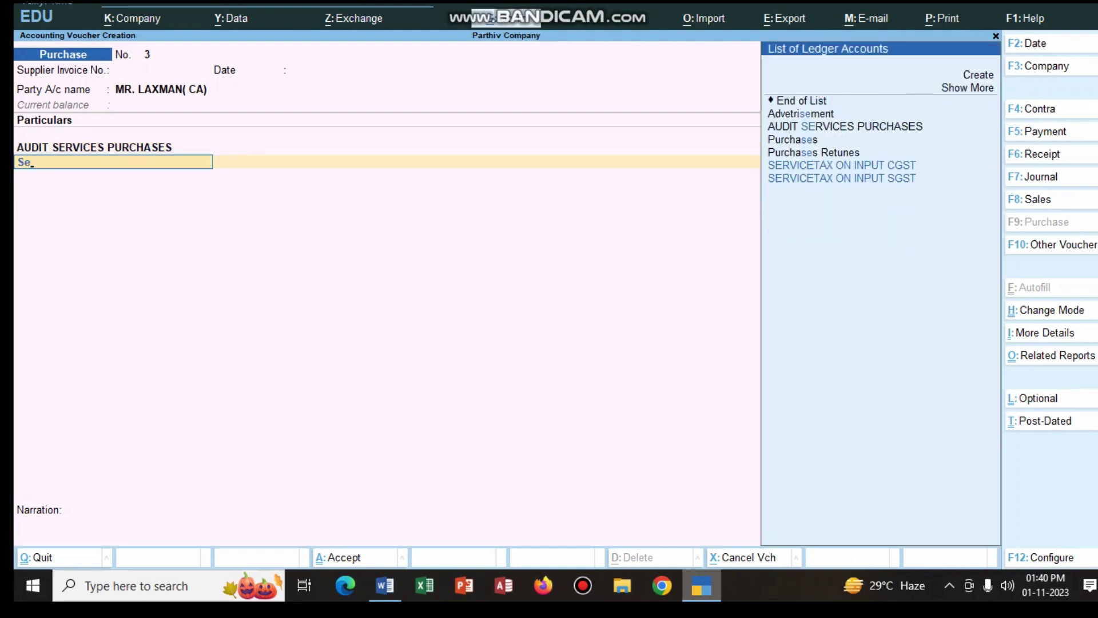
pyautogui.press('Down')
pyautogui.press('Return')
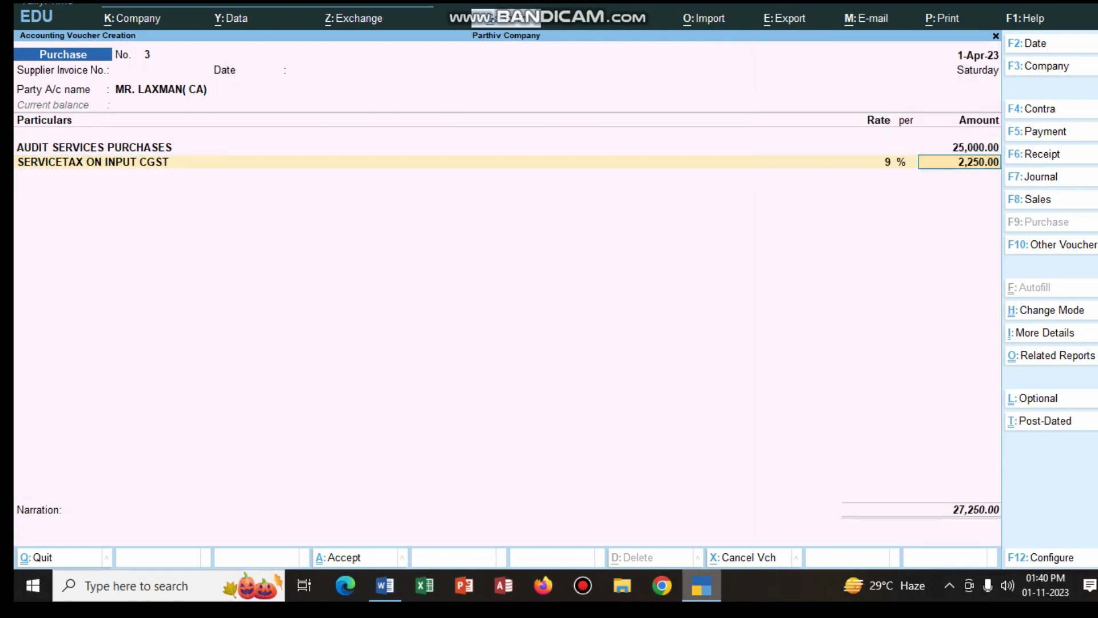
pyautogui.press('Return')
# Add the SERVICETAX ON INPUT SGST ledger, accept its calculated amount, and finish the ledger entries of the purchase voucher
pyautogui.write('Se')
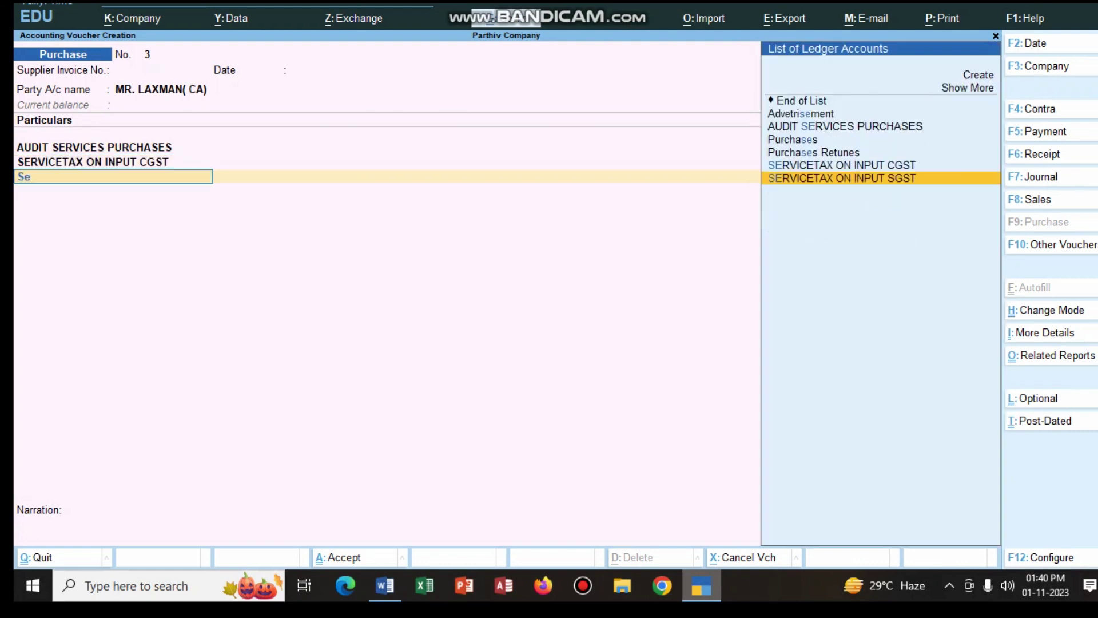
pyautogui.press('Return')
pyautogui.press('Return')
pyautogui.press('Return')
pyautogui.press('Return')
pyautogui.press('Return')
pyautogui.press('Return')
pyautogui.press('Return')
pyautogui.press('Return')
pyautogui.press('Return')
# Enter a narration stating that audit services were purchased, with the supplier's name, and save the purchase voucher
pyautogui.write('being audit services')
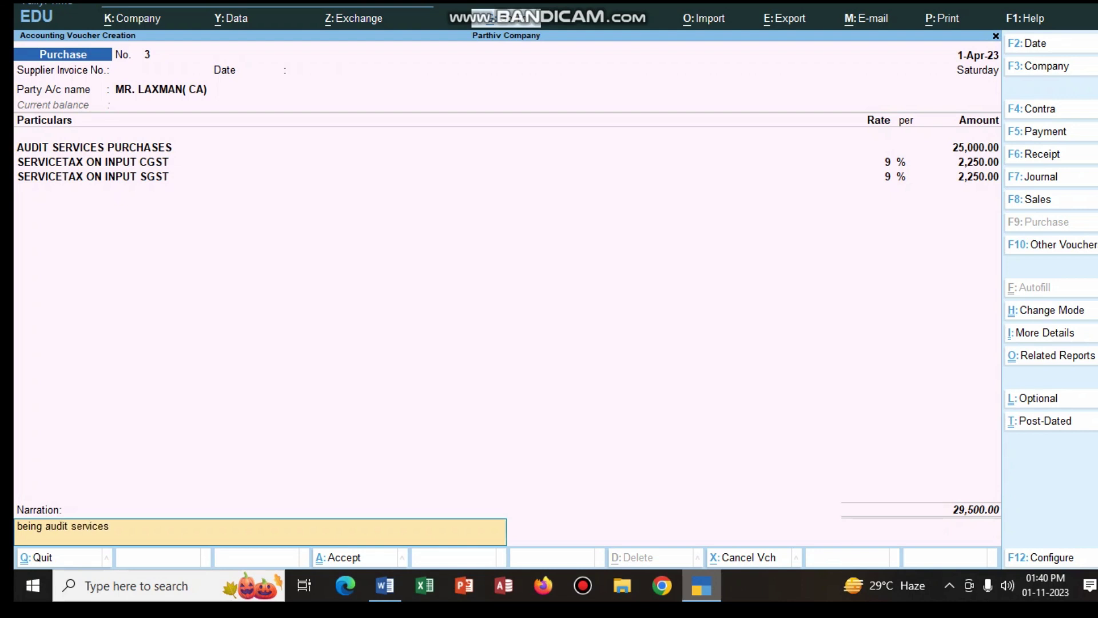
pyautogui.write(' purchased amount on mr. laxman')
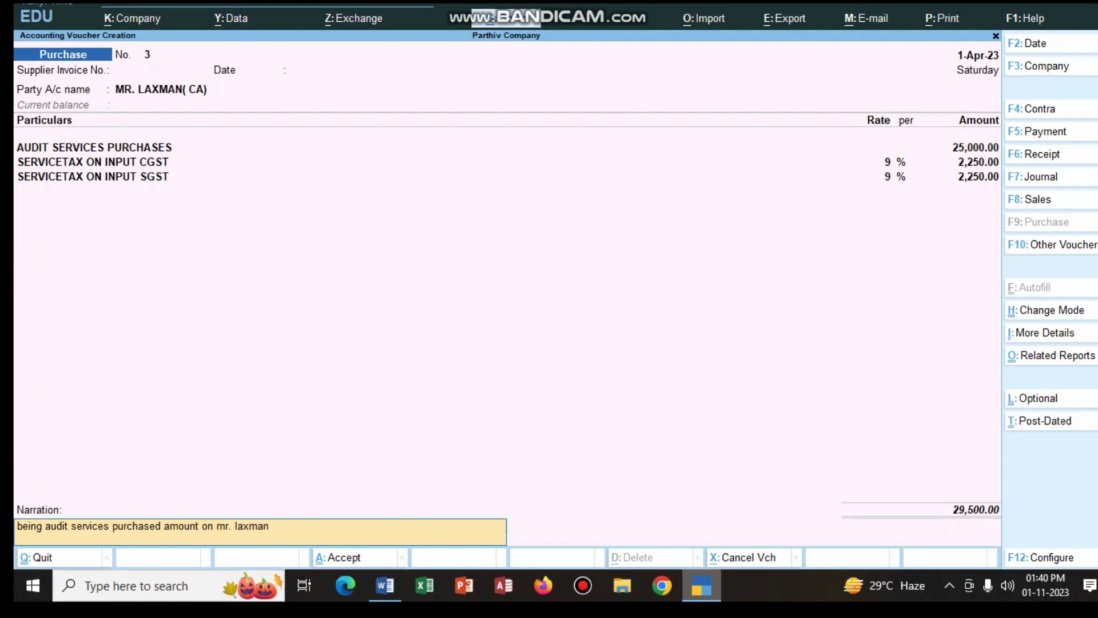
pyautogui.press('Return')
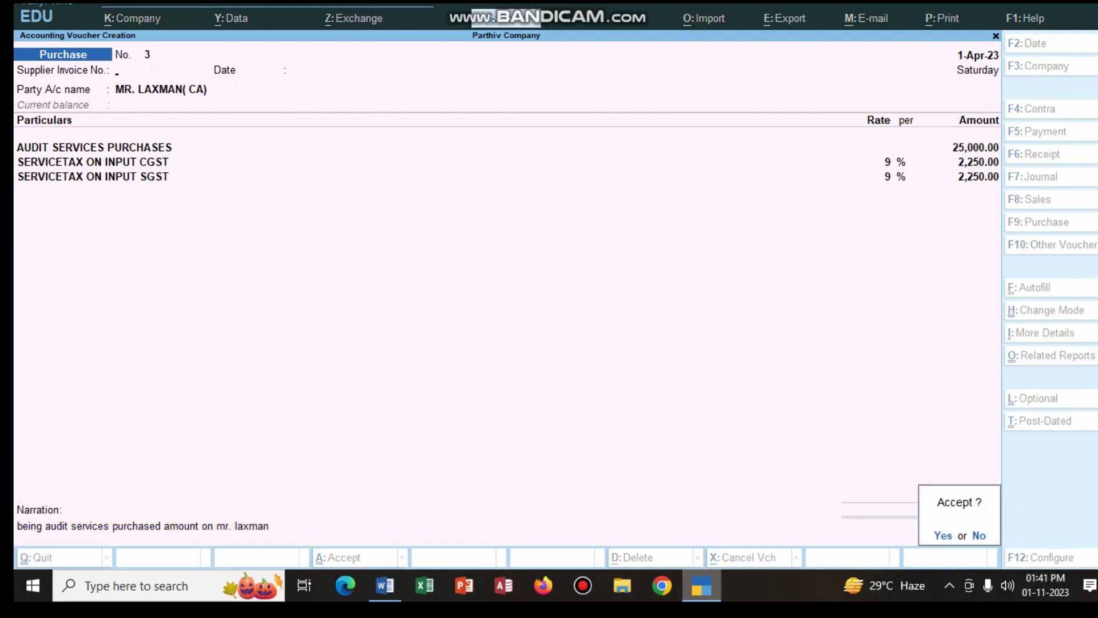
pyautogui.press('y')
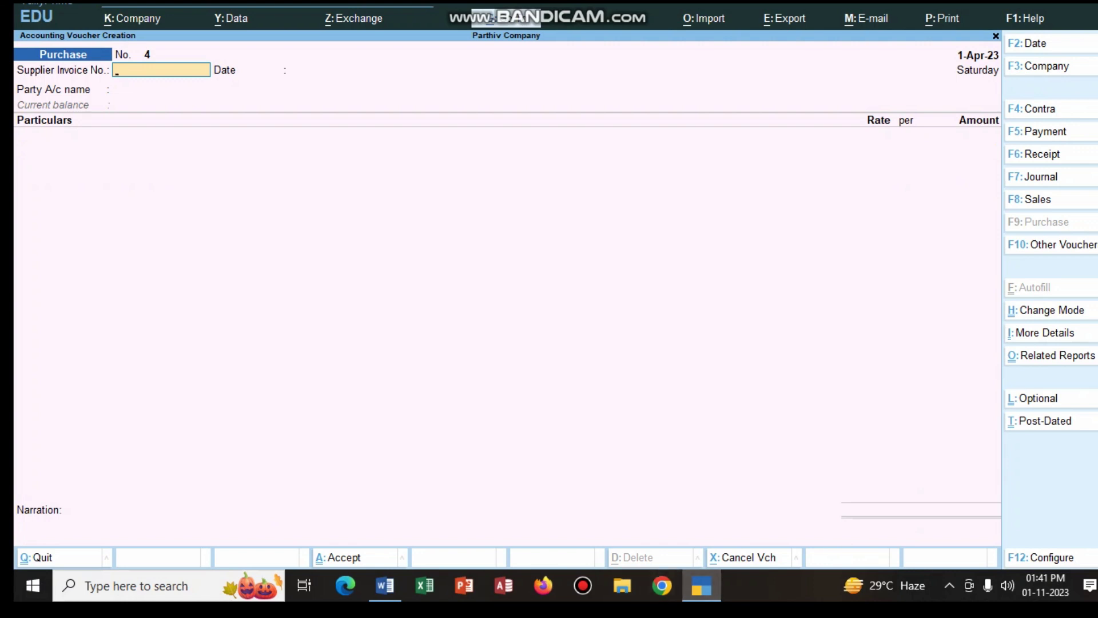
# Switch to the Word list to read item 22 on closing stock, and return to TallyPrime to quit purchase voucher entry
pyautogui.click(385, 585)
pyautogui.scroll(-3, 549, 286)
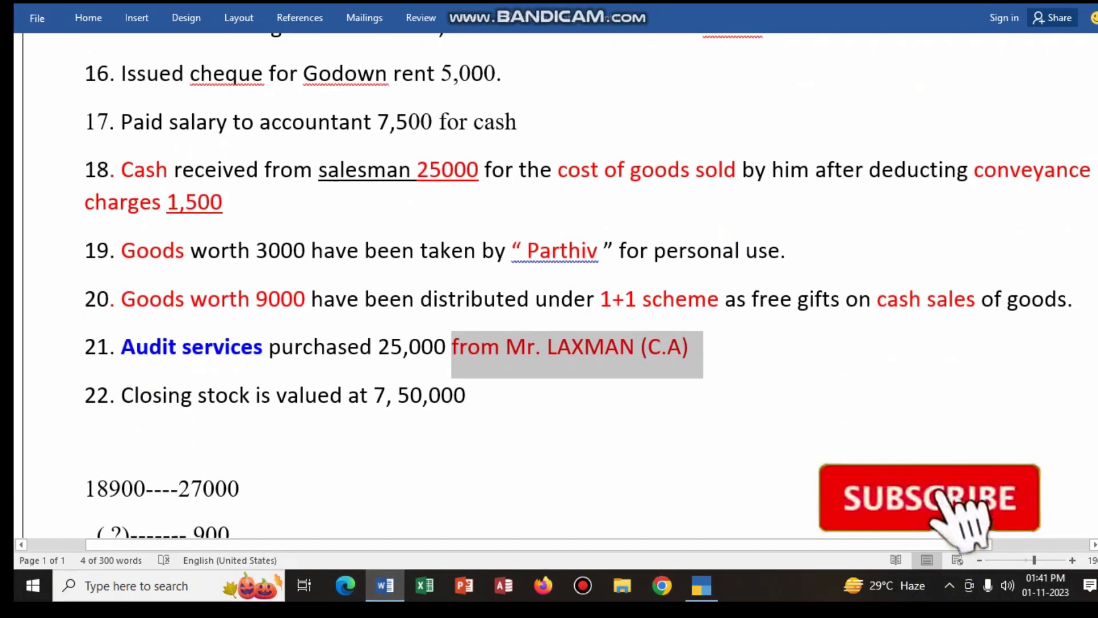
pyautogui.scroll(2, 549, 286)
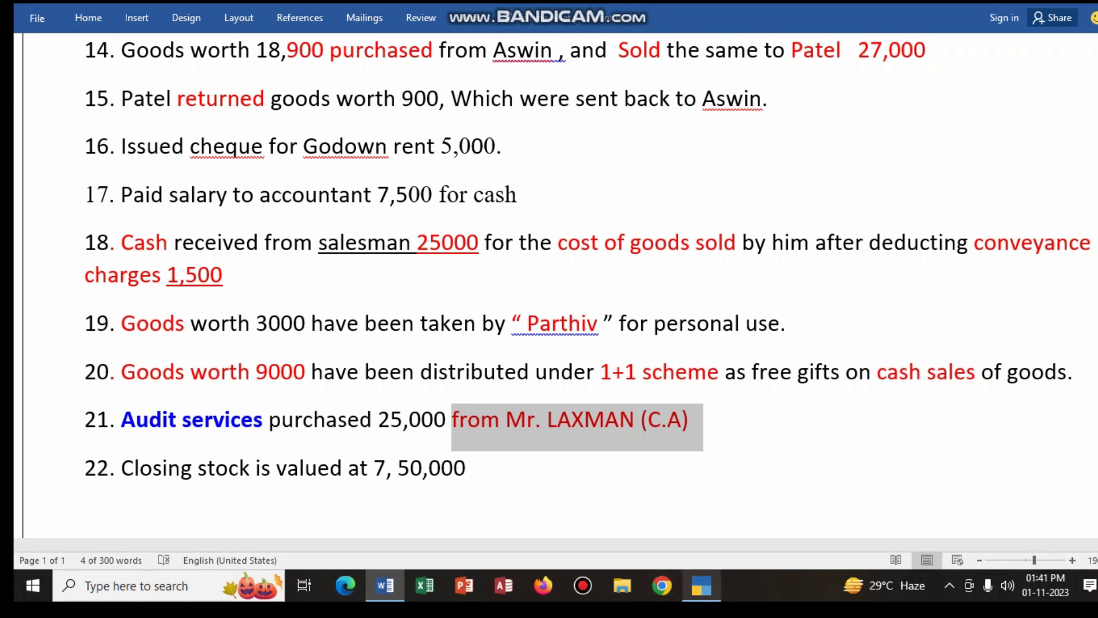
pyautogui.hotkey('alt', 'Tab')
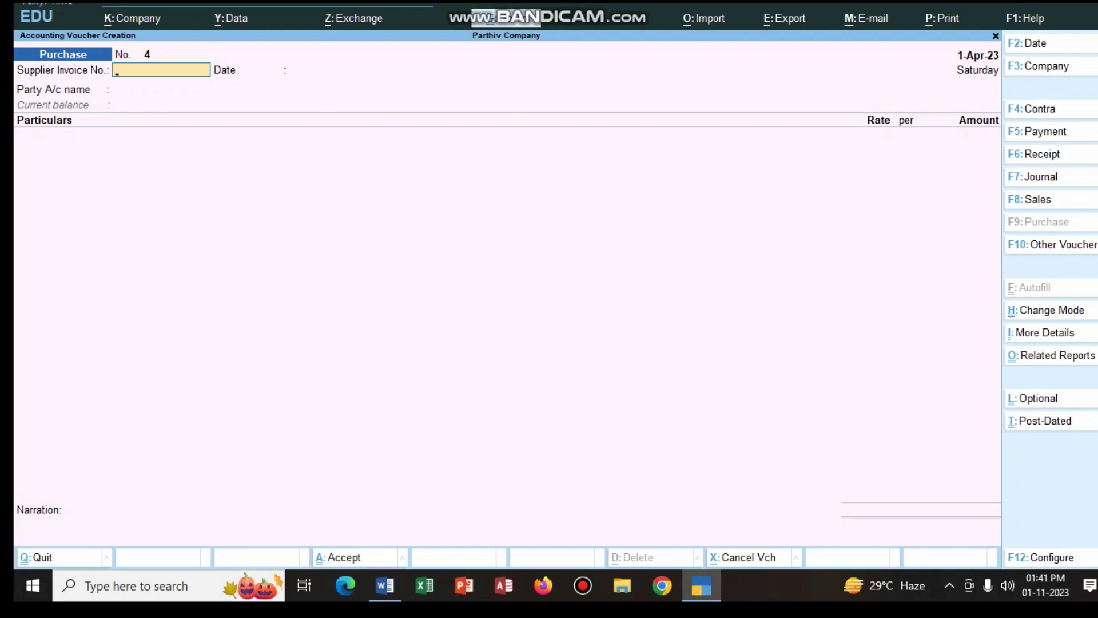
pyautogui.press('Escape')
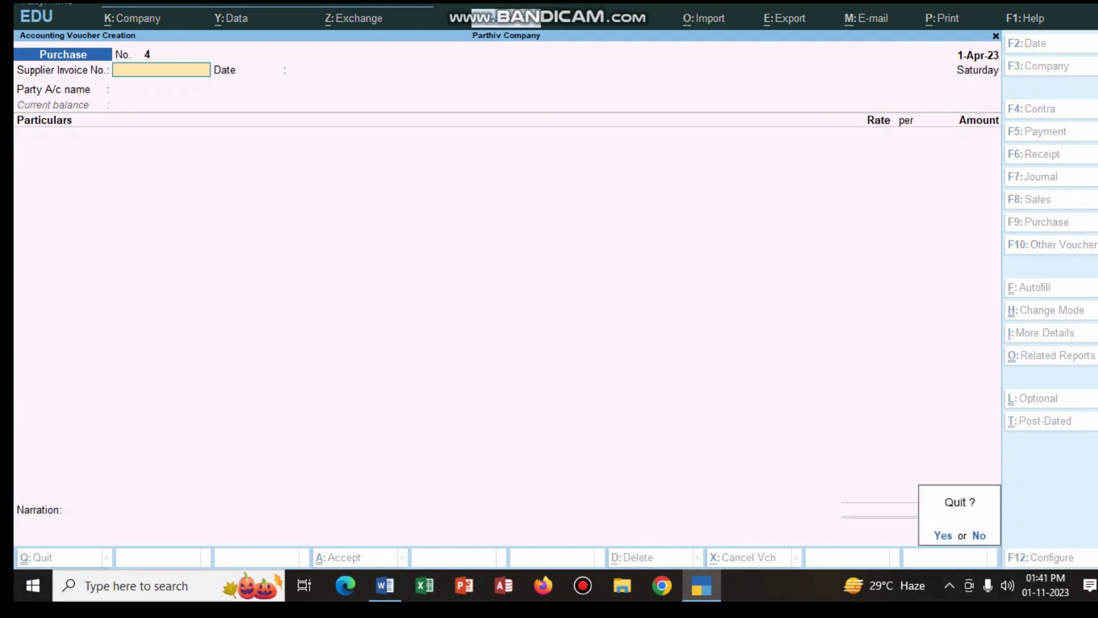
pyautogui.press('Return')
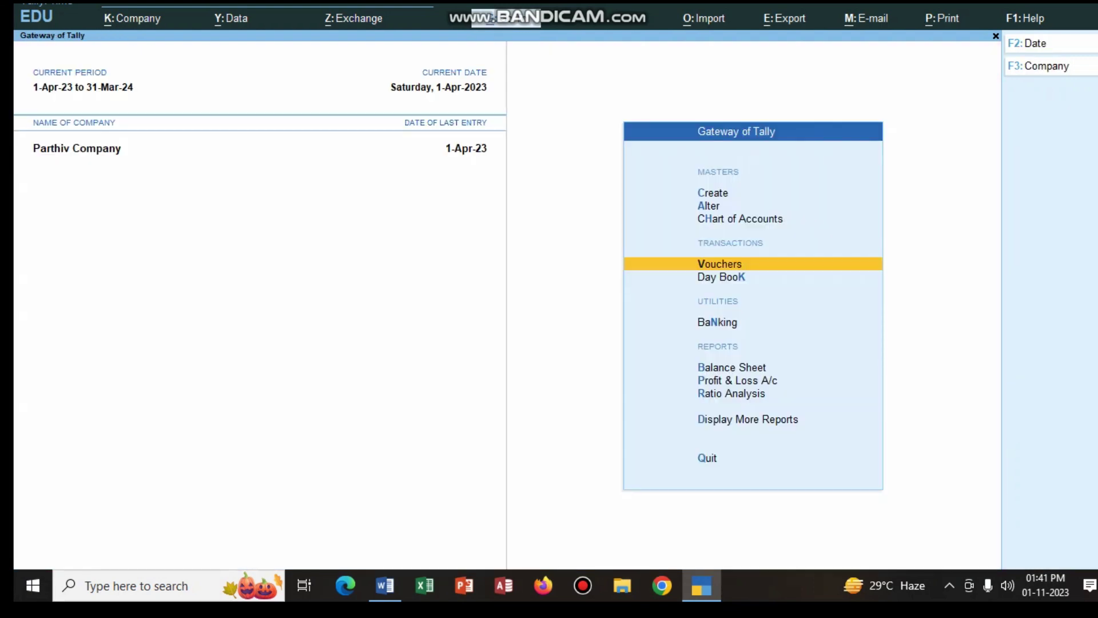
# Open the existing Closeing Stock ledger for alteration from the ledger masters
pyautogui.press('Up')
pyautogui.press('Up')
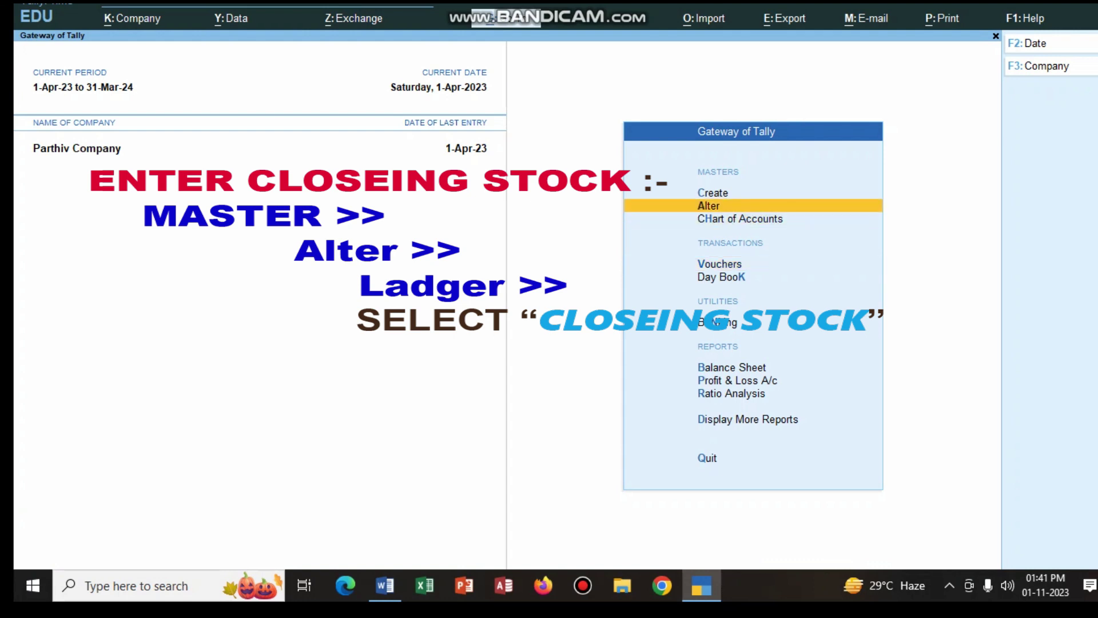
pyautogui.press('Return')
pyautogui.press('Down')
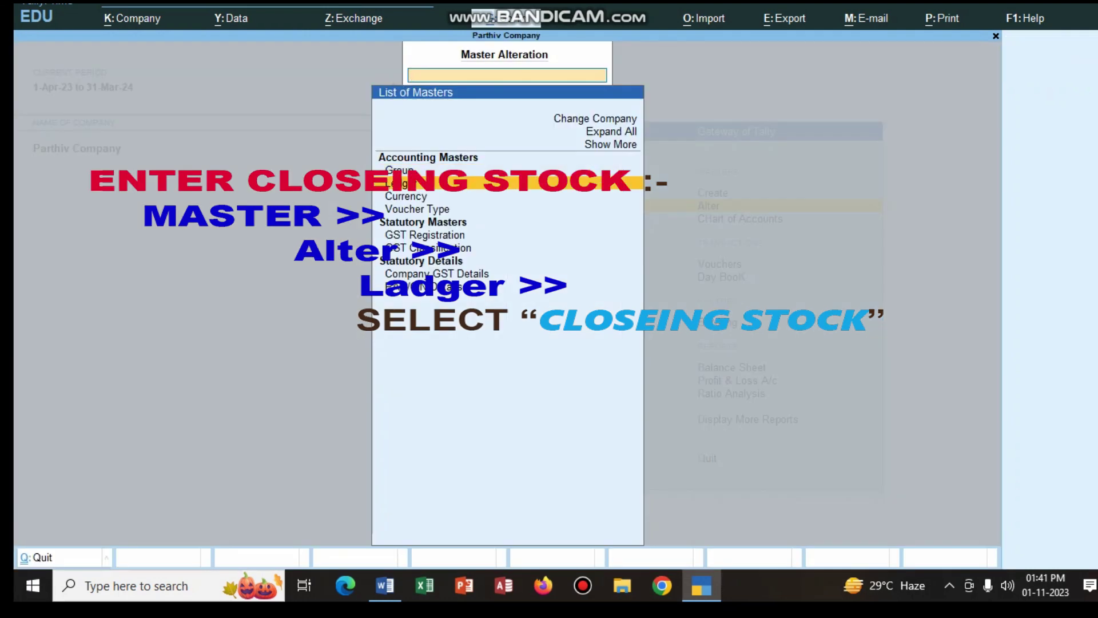
pyautogui.press('Return')
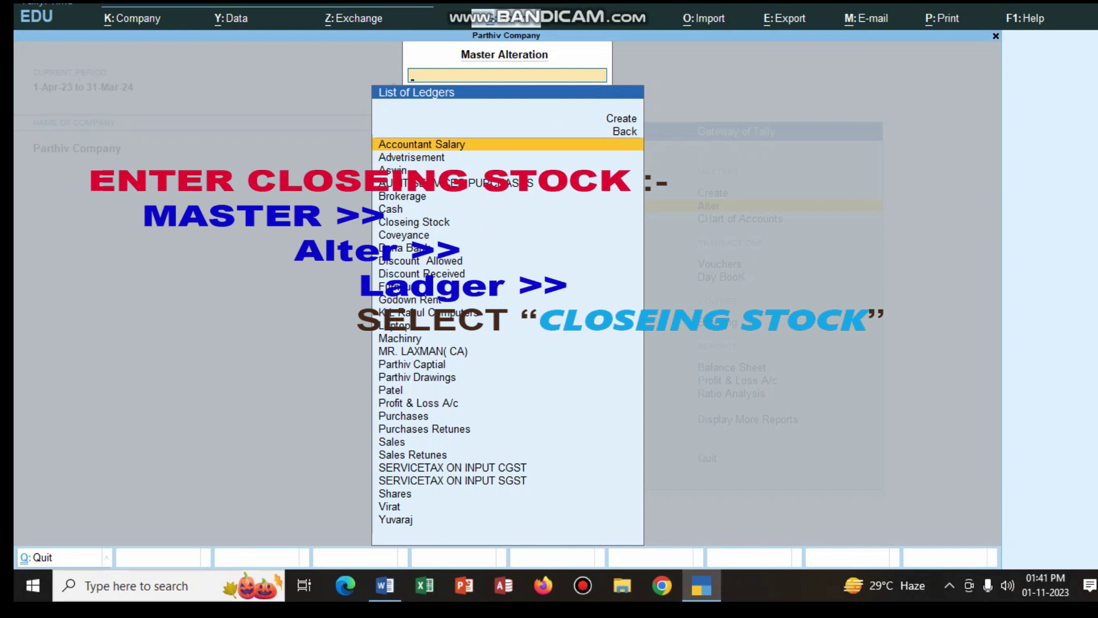
pyautogui.click(414, 222)
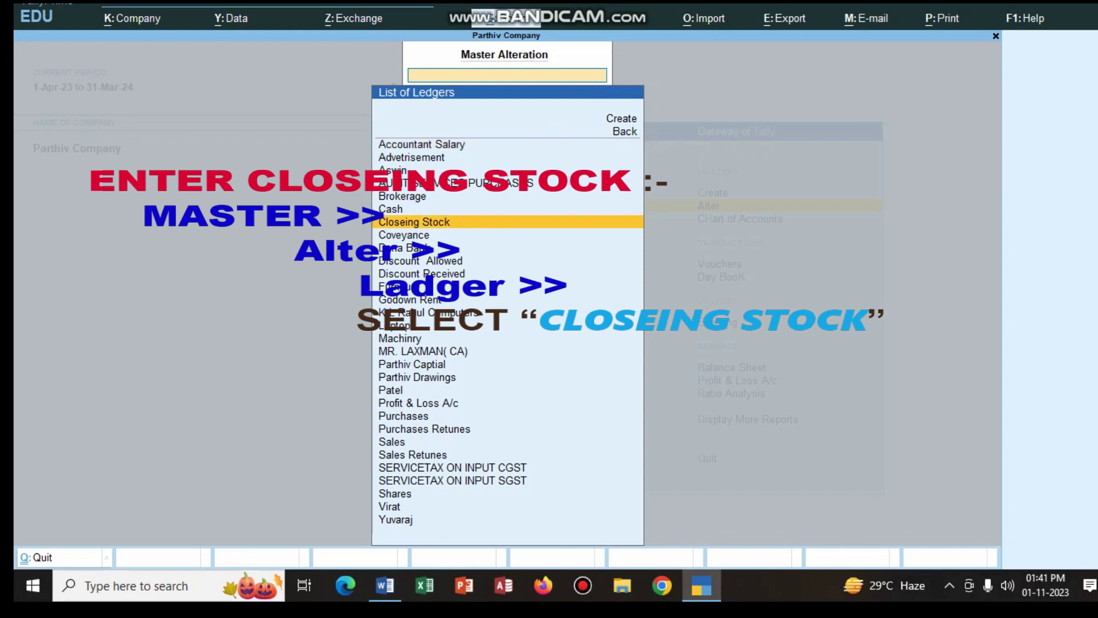
pyautogui.press('Return')
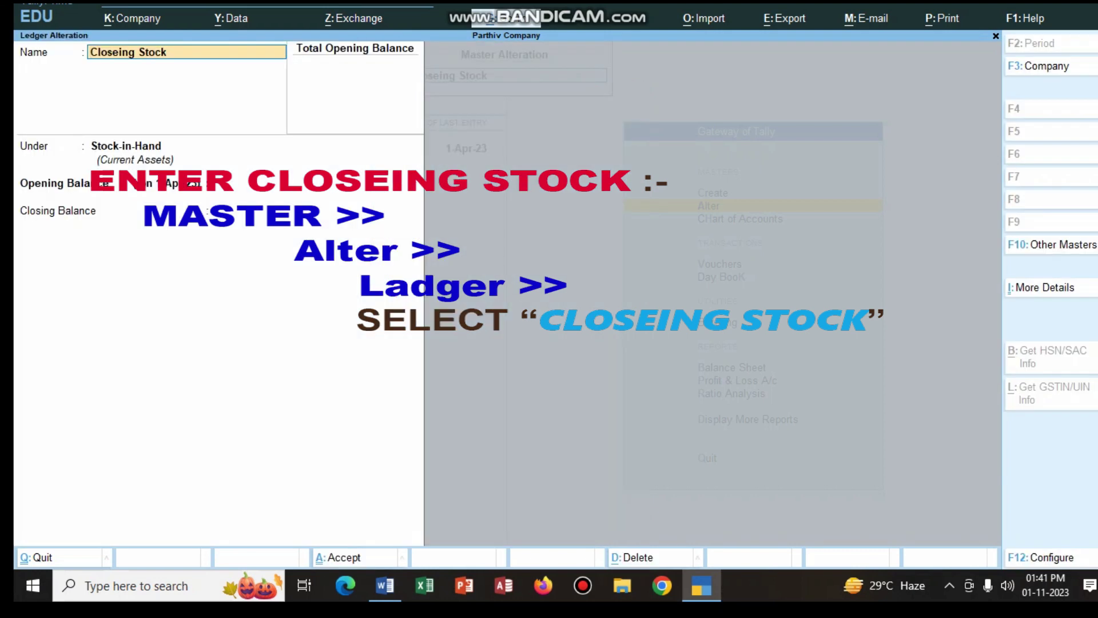
# Leave the opening balance blank and enter a closing balance of 750000 dated 1-Apr-23 for the Closeing Stock ledger
pyautogui.press('Return')
pyautogui.press('Return')
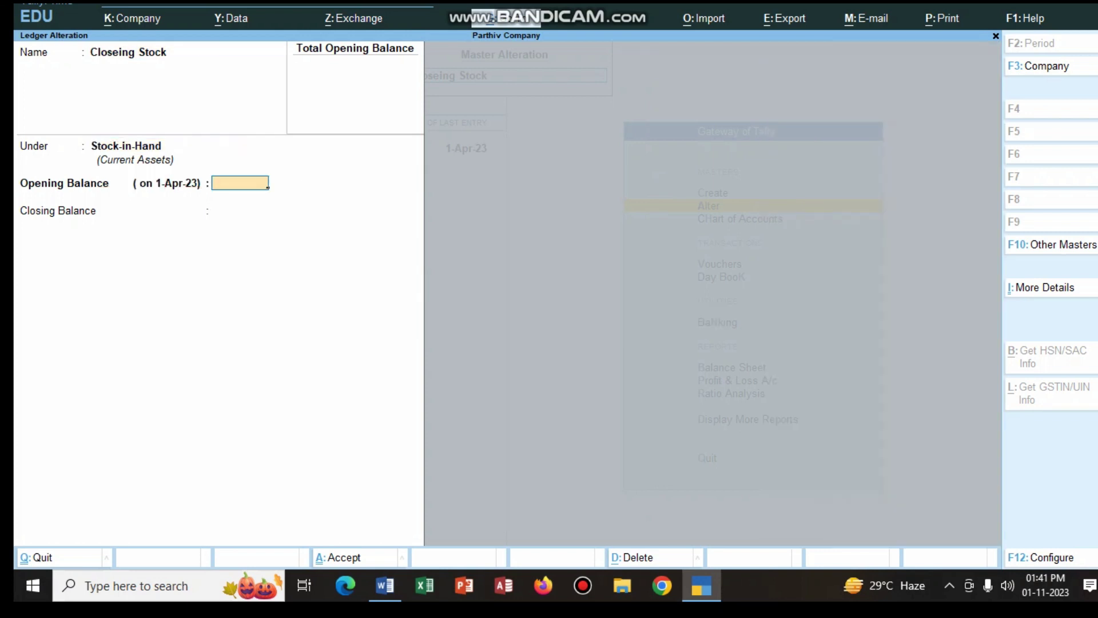
pyautogui.press('Return')
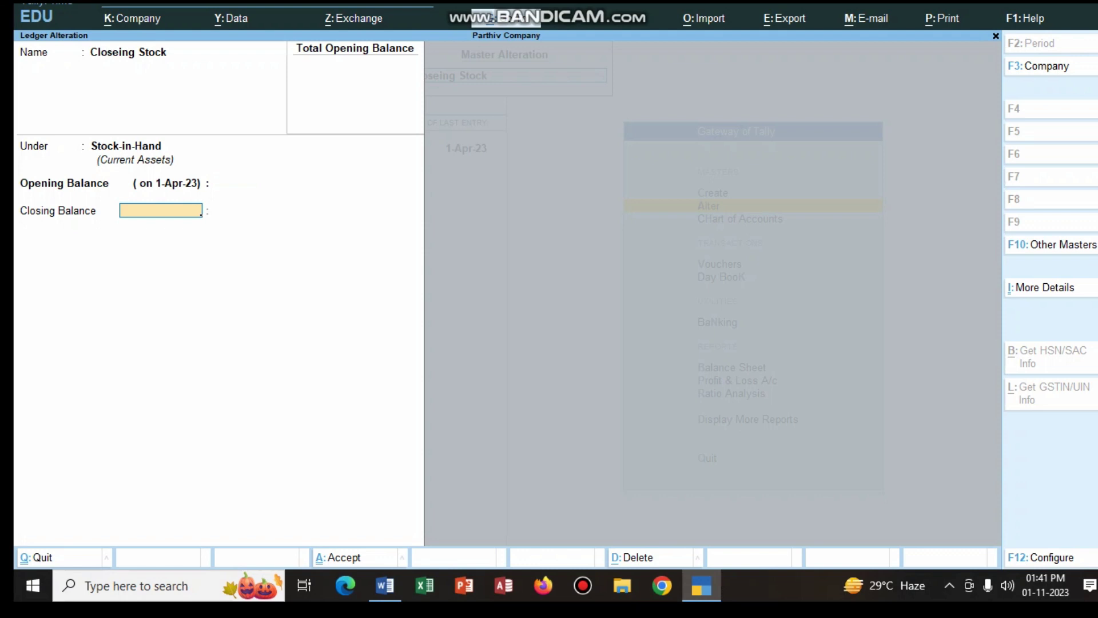
pyautogui.write('1/4/2023')
pyautogui.press('Return')
pyautogui.write('750000')
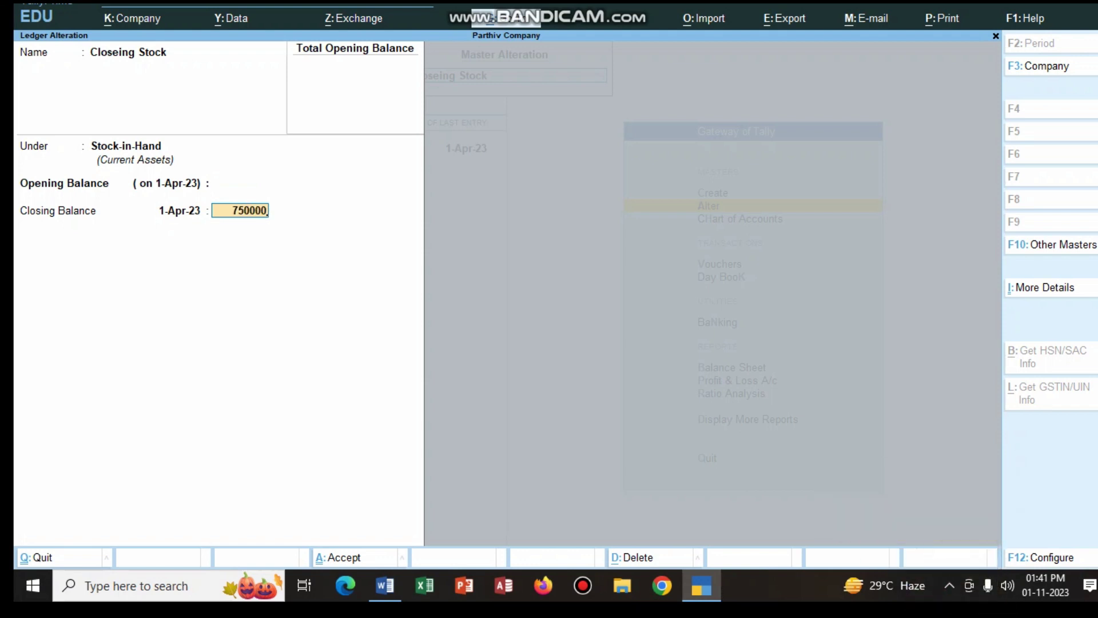
# Check the closing stock value against item 22 in Word, save the altered ledger in TallyPrime, and return to the Gateway of Tally
pyautogui.click(385, 585)
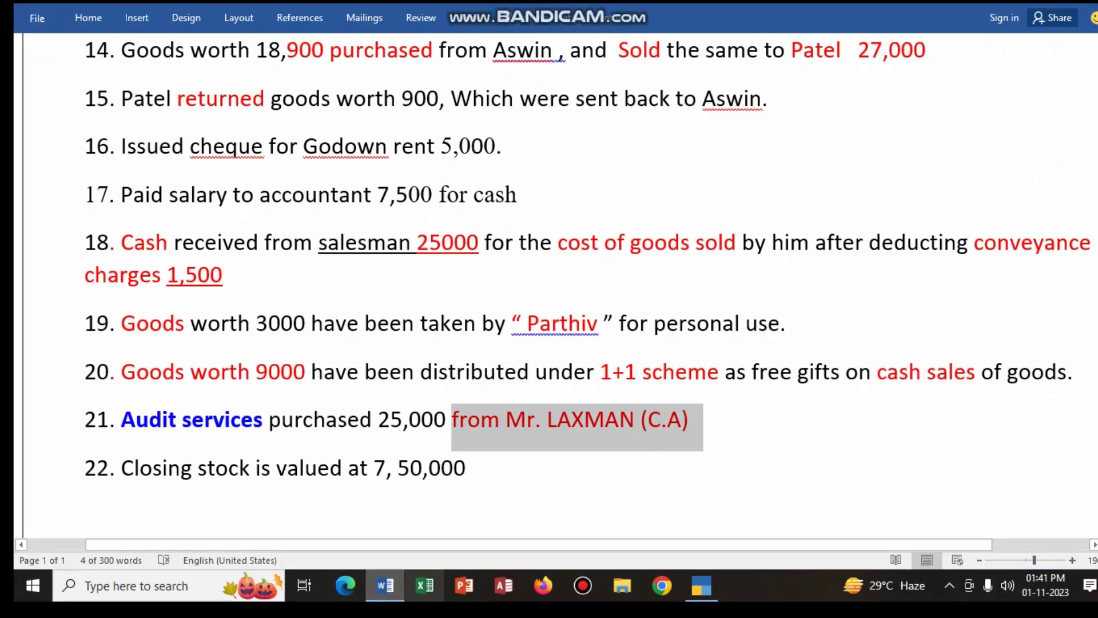
pyautogui.click(702, 585)
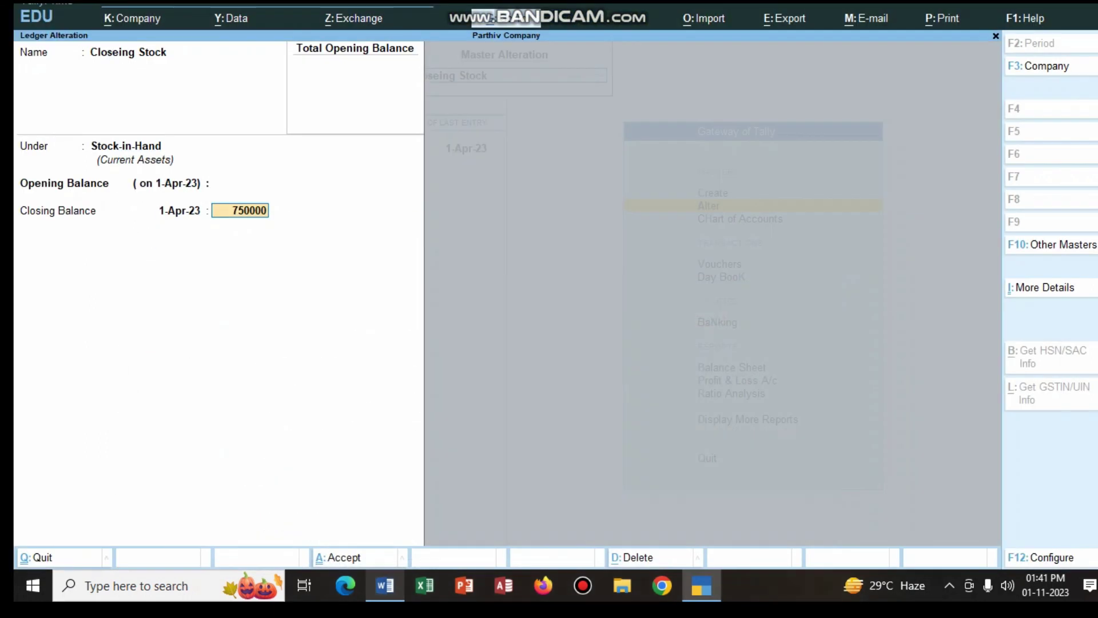
pyautogui.press('Return')
pyautogui.press('Return')
pyautogui.press('Return')
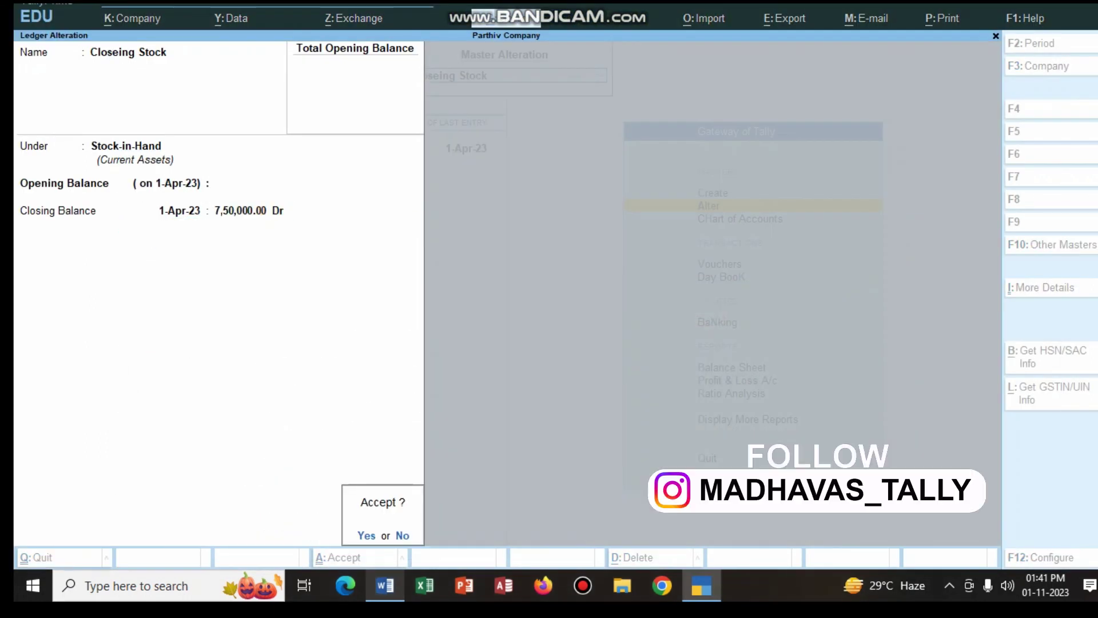
pyautogui.press('Return')
pyautogui.press('Escape')
pyautogui.press('Escape')
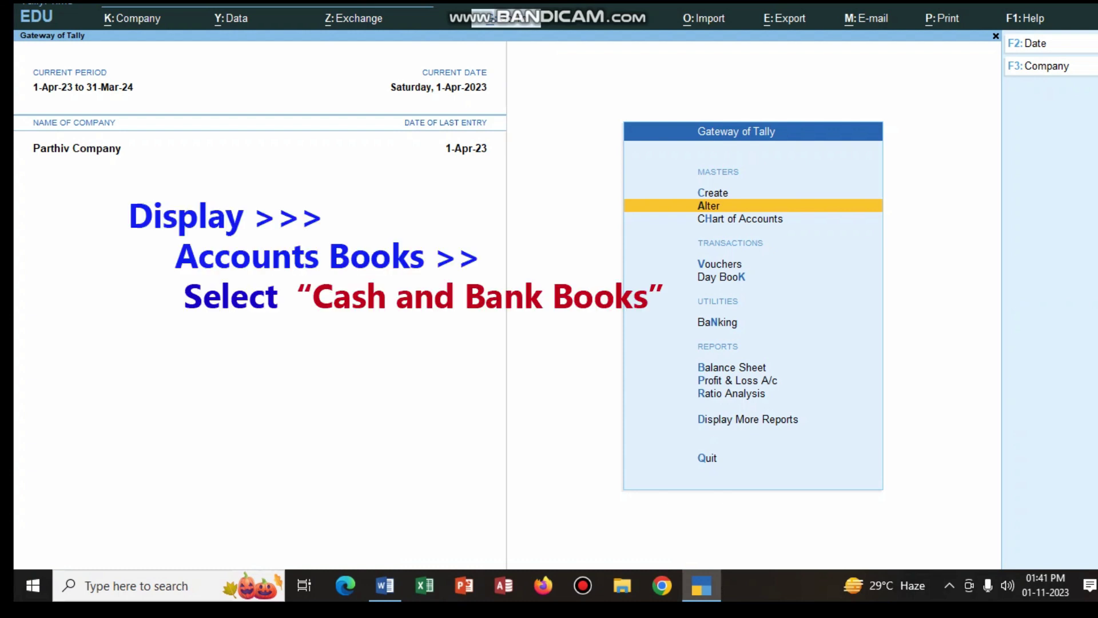
# View the Cash/Bank Summary among the account books to examine the cash and bank closing balances, and return to the Gateway of Tally
pyautogui.press('d')
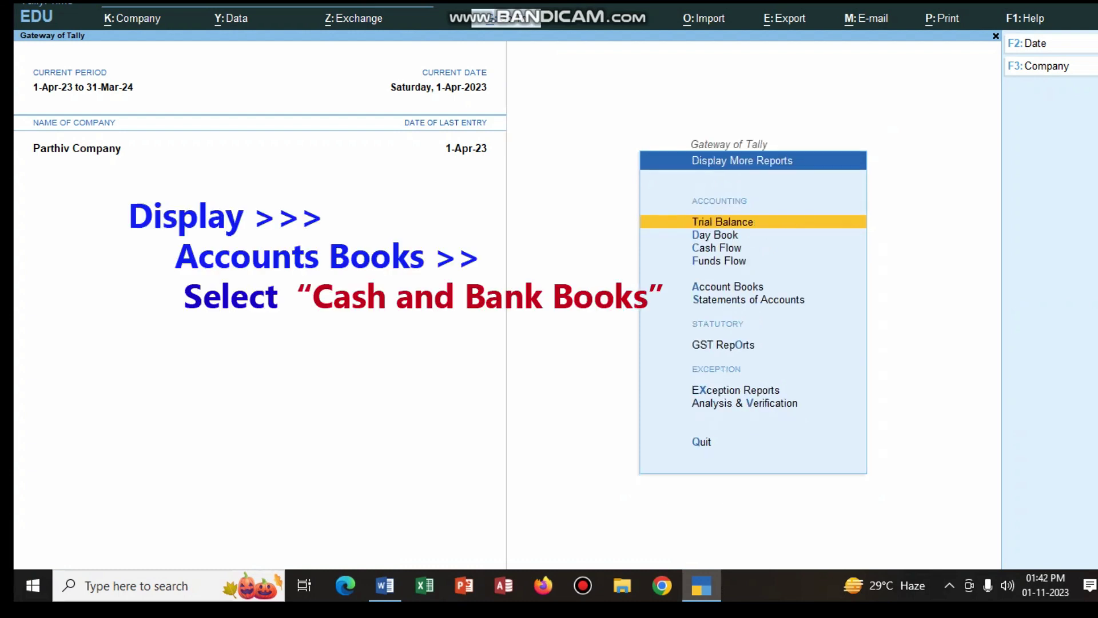
pyautogui.press('a')
pyautogui.press('Return')
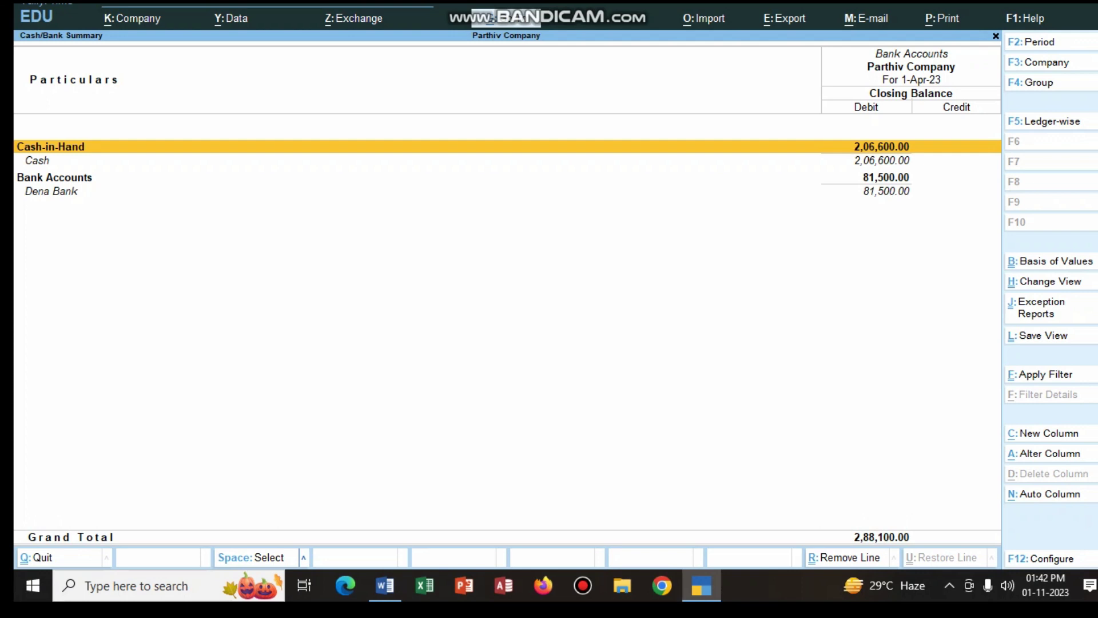
pyautogui.press('Escape')
pyautogui.press('Escape')
pyautogui.press('Escape')
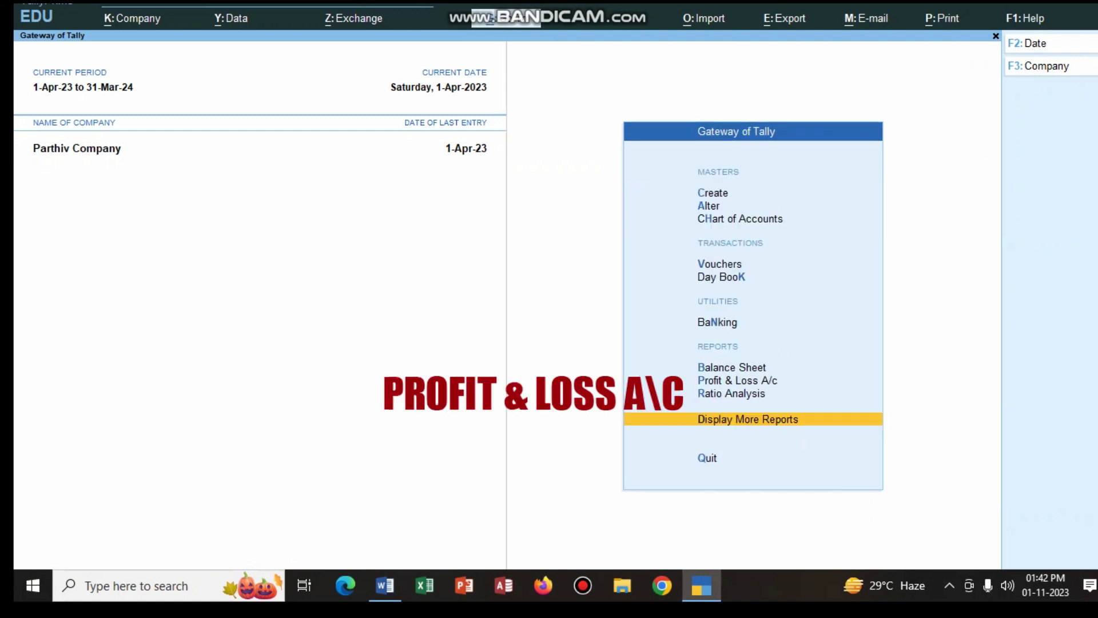
# Display the Profit & Loss A/c and examine its gross profit and nett profit lines
pyautogui.press('p')
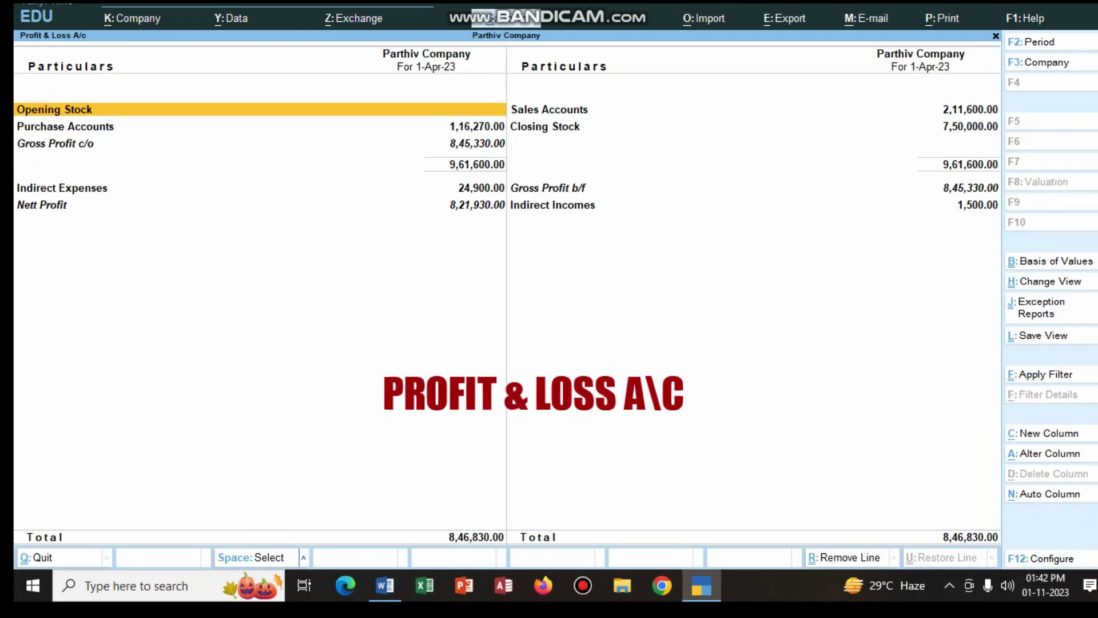
pyautogui.press('Down')
pyautogui.press('Down')
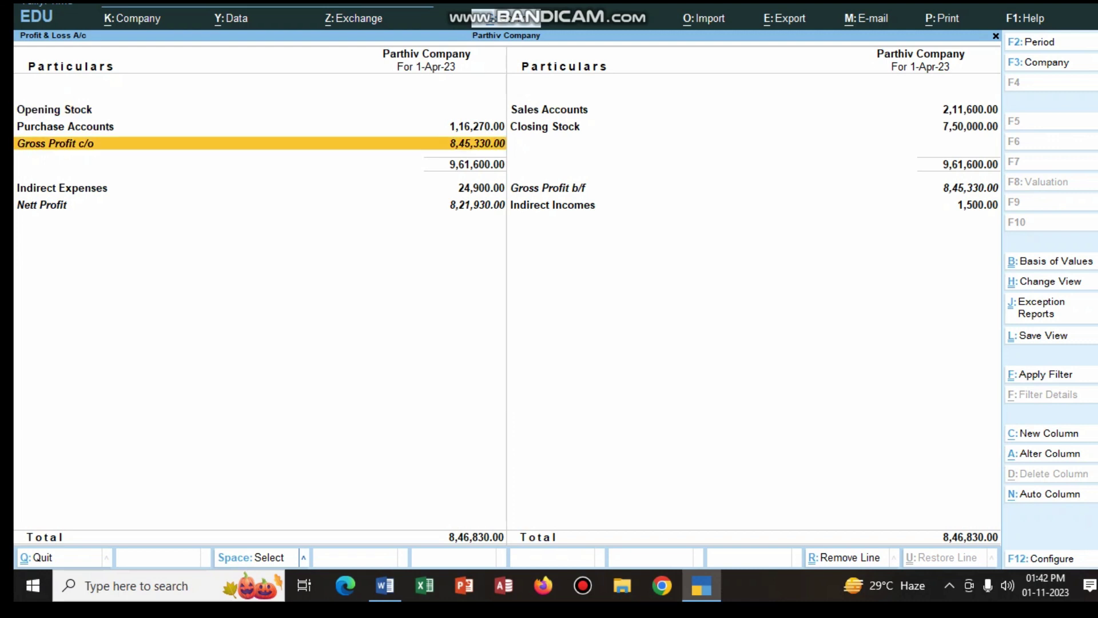
pyautogui.click(260, 205)
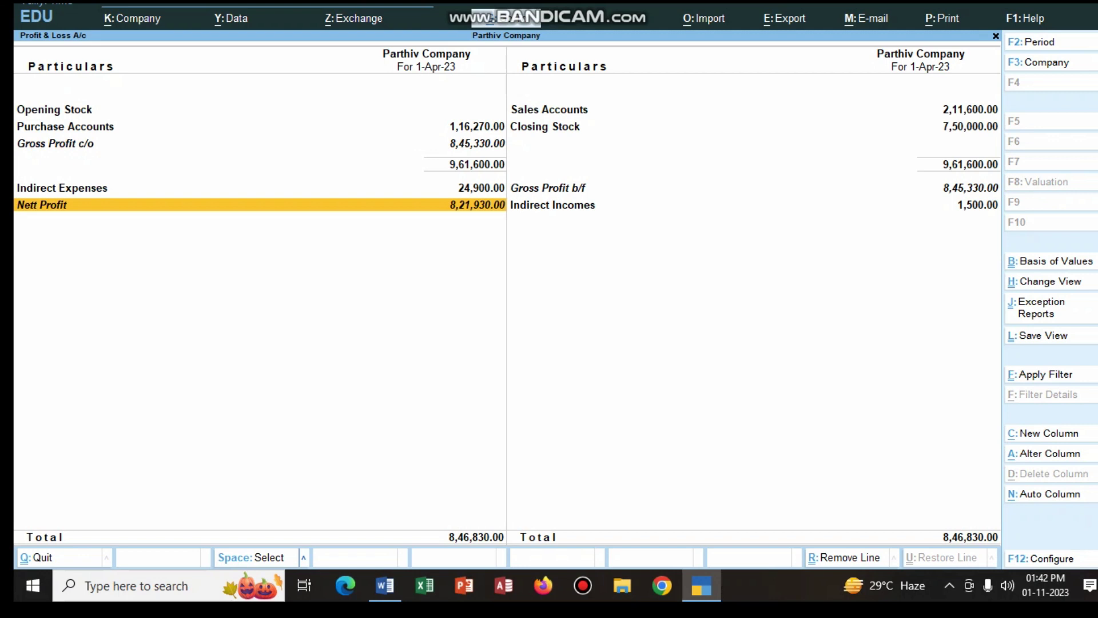